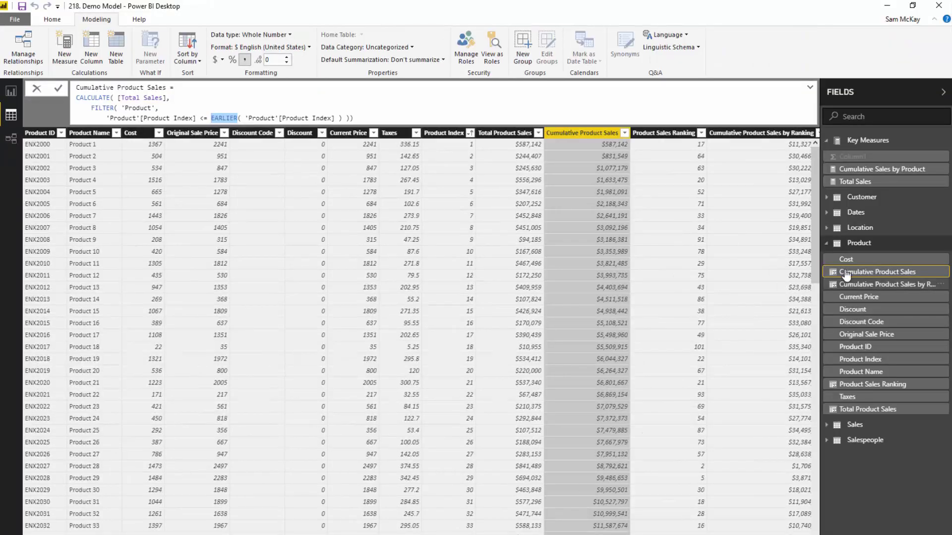
- Review the model relationships and the report's cumulative sales table, and return to the Product table data
{"action": "left_click", "coordinate": [827, 244]}
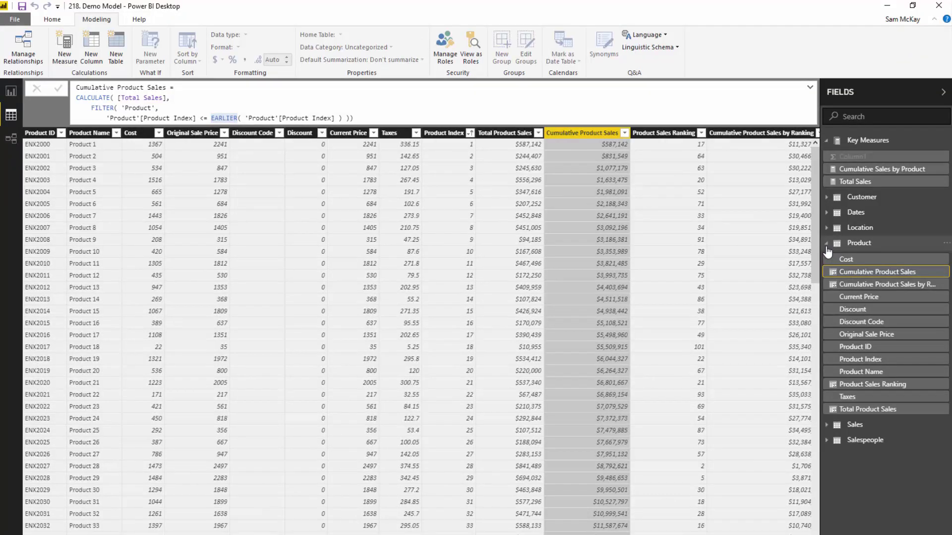
{"action": "left_click", "coordinate": [852, 243]}
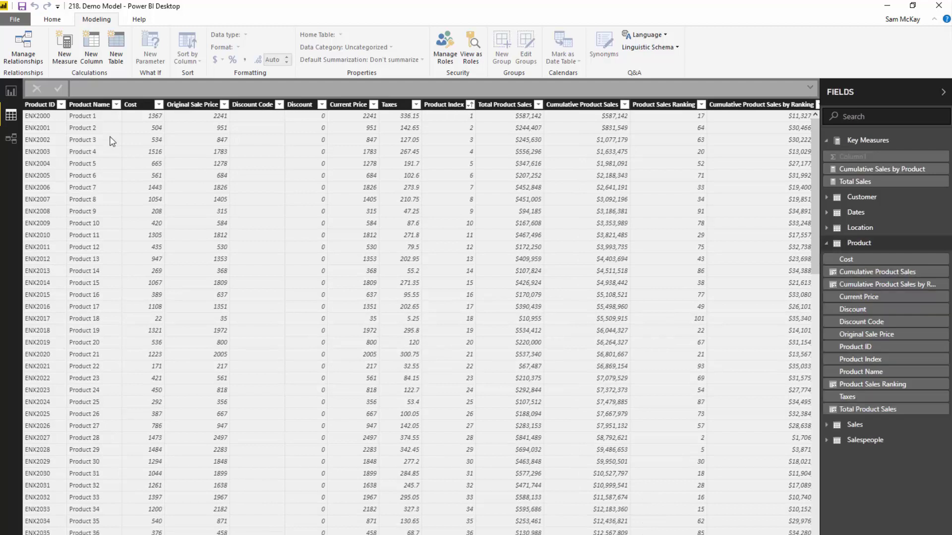
{"action": "left_click", "coordinate": [11, 139]}
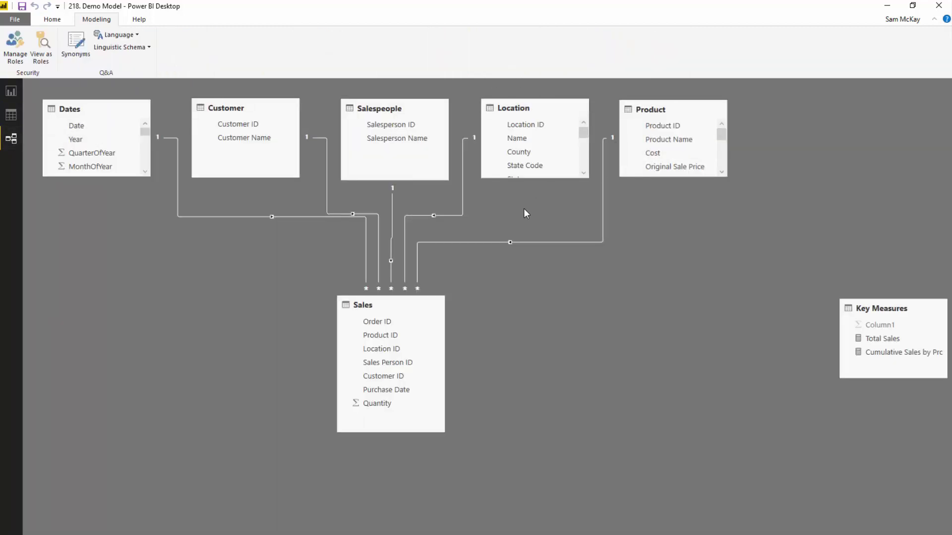
{"action": "scroll", "coordinate": [524, 209], "scroll_direction": "down", "scroll_amount": 1}
{"action": "scroll", "coordinate": [523, 208], "scroll_direction": "up", "scroll_amount": 1}
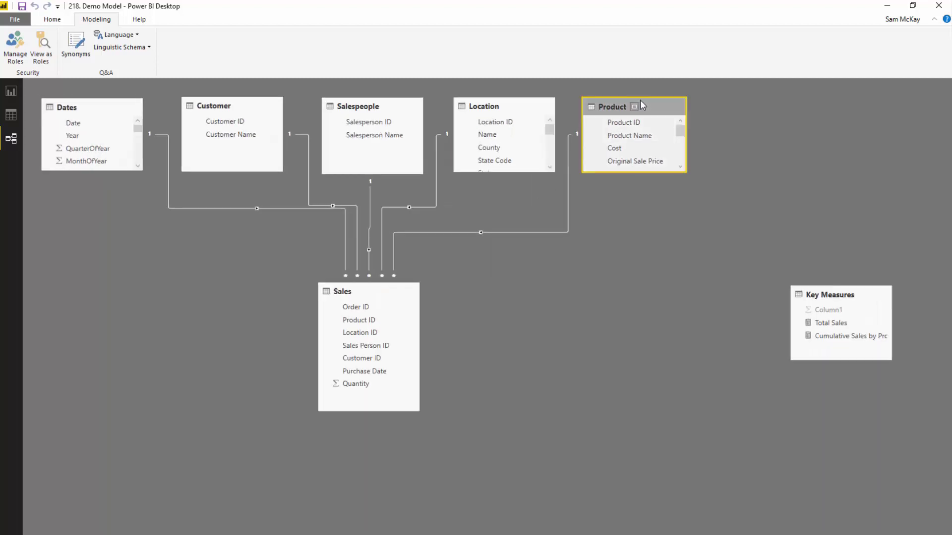
{"action": "left_click", "coordinate": [11, 92]}
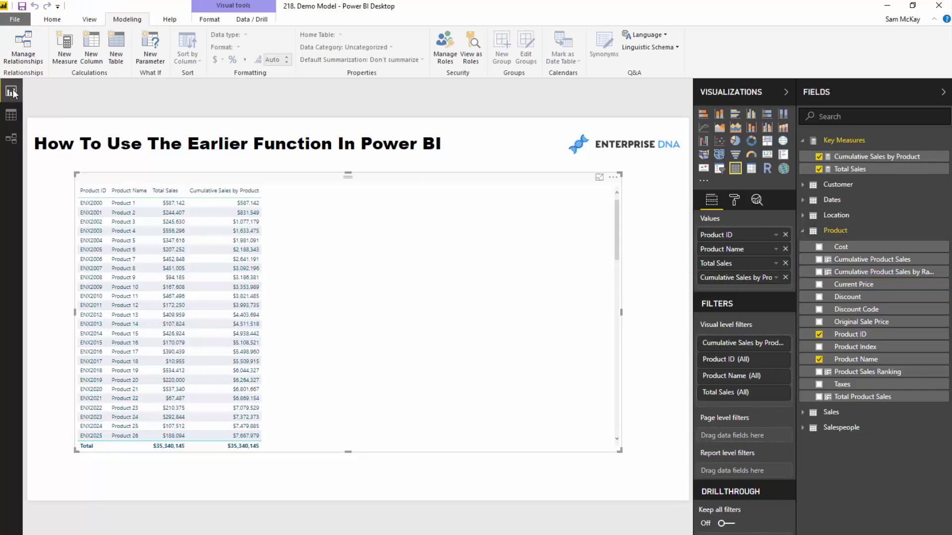
{"action": "left_click", "coordinate": [11, 116]}
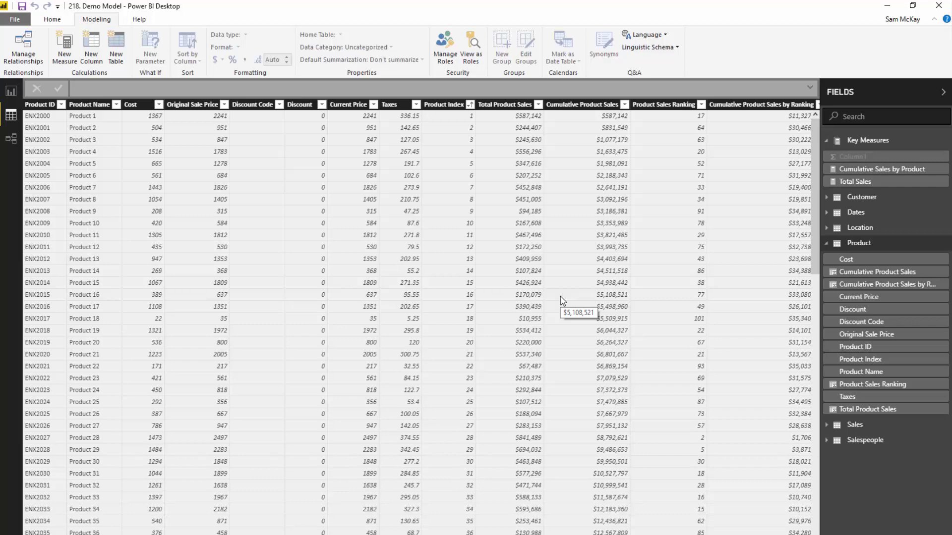
- Examine the Product Index column and the Total Product Sales column with its formula
{"action": "left_click", "coordinate": [503, 105]}
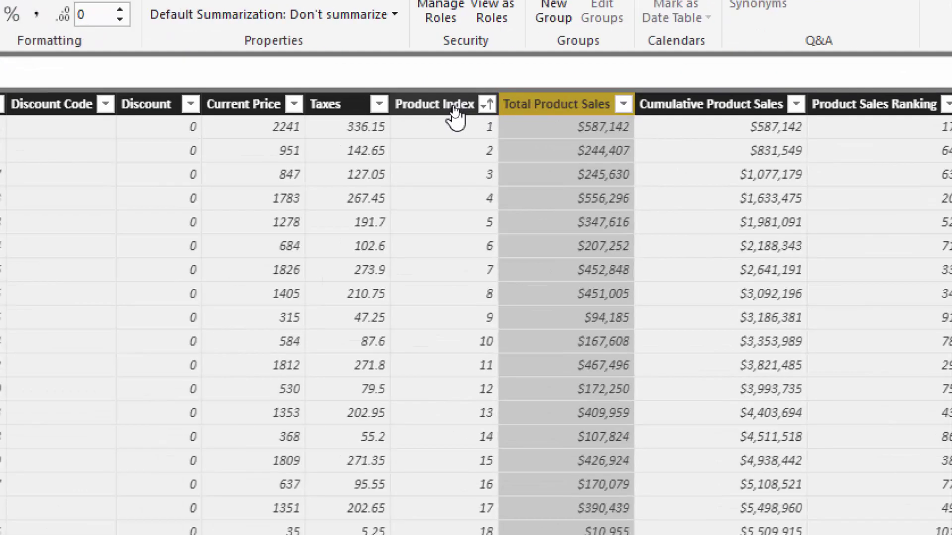
{"action": "left_click", "coordinate": [455, 110]}
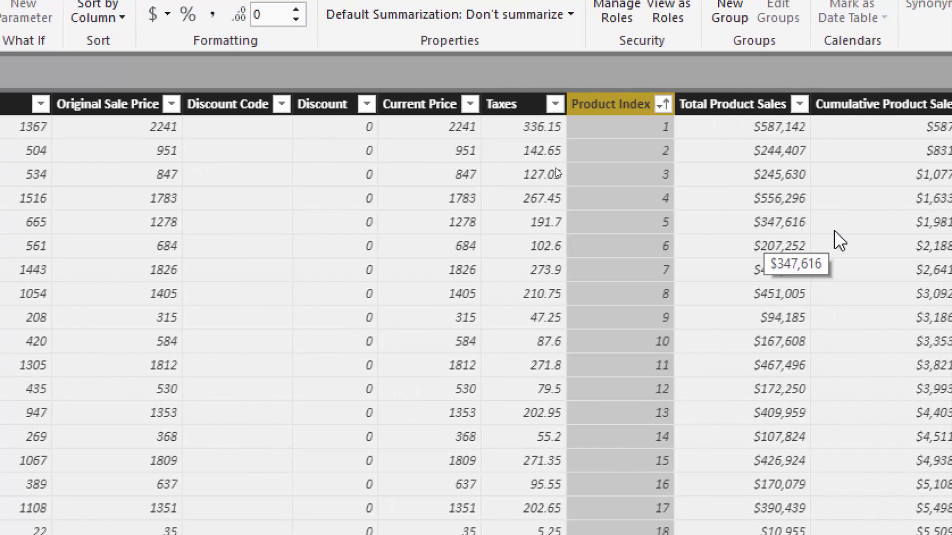
{"action": "left_click", "coordinate": [758, 121]}
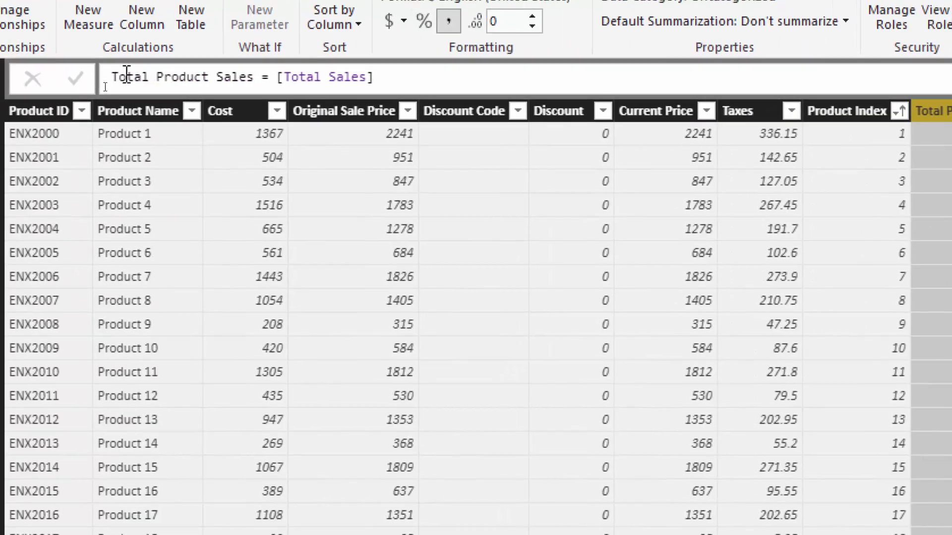
- Try to replace [Total Sales] with a SUM over a Sales column in the Total Product Sales formula
{"action": "left_click_drag", "start_coordinate": [276, 77], "coordinate": [383, 82]}
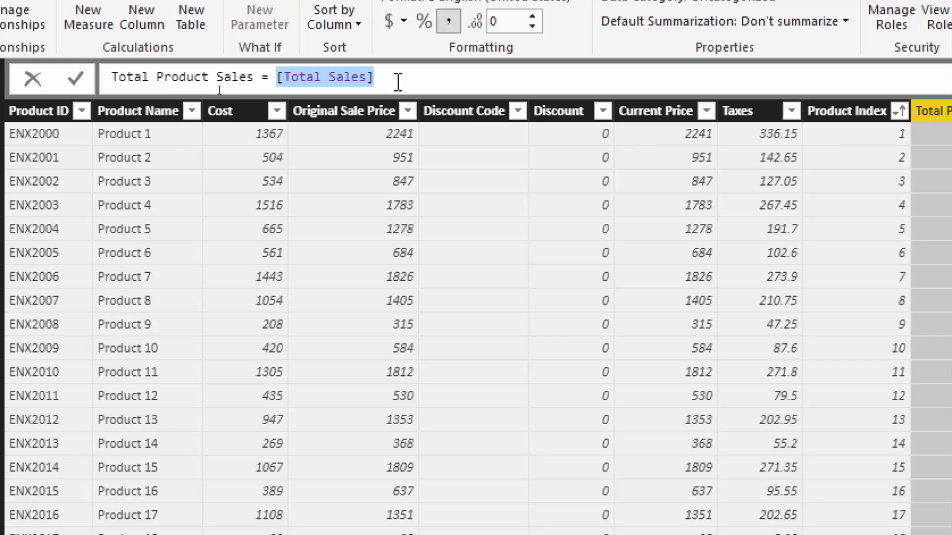
{"action": "left_click", "coordinate": [398, 81]}
{"action": "key", "text": "ctrl+shift+Left"}
{"action": "key", "text": "ctrl+shift+Left"}
{"action": "key", "text": "ctrl+shift+Left"}
{"action": "type", "text": "SUM( Re"}
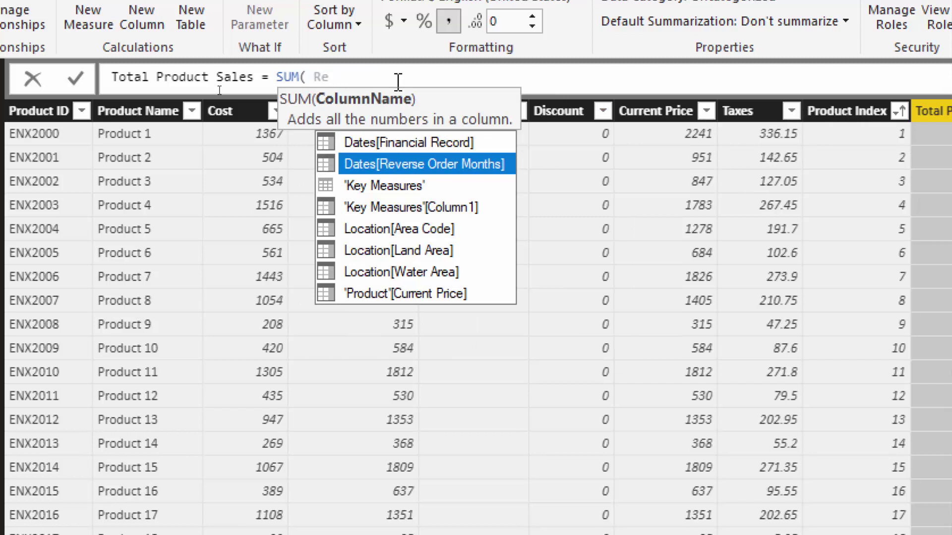
{"action": "key", "text": "BackSpace"}
{"action": "key", "text": "BackSpace"}
{"action": "type", "text": "r"}
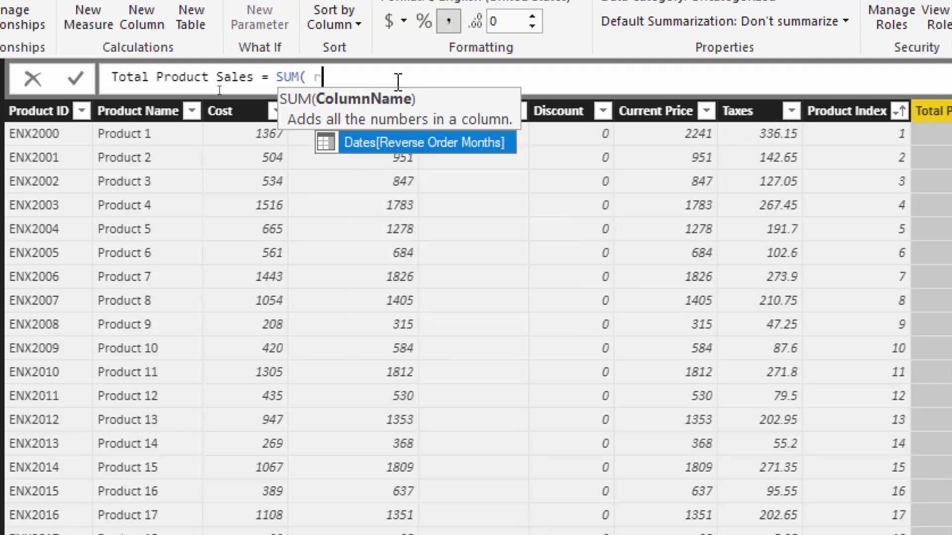
{"action": "type", "text": "ev"}
{"action": "key", "text": "BackSpace"}
{"action": "key", "text": "BackSpace"}
{"action": "key", "text": "BackSpace"}
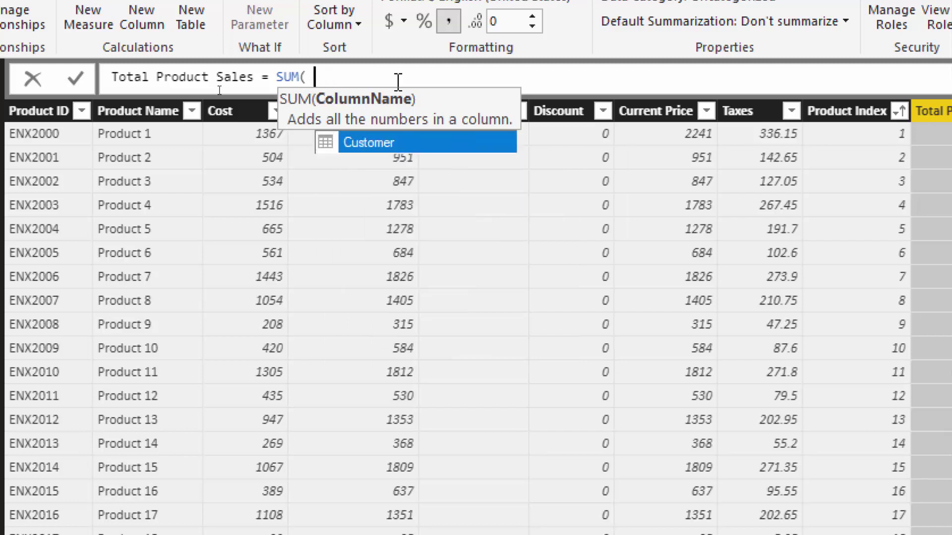
{"action": "type", "text": "Sales"}
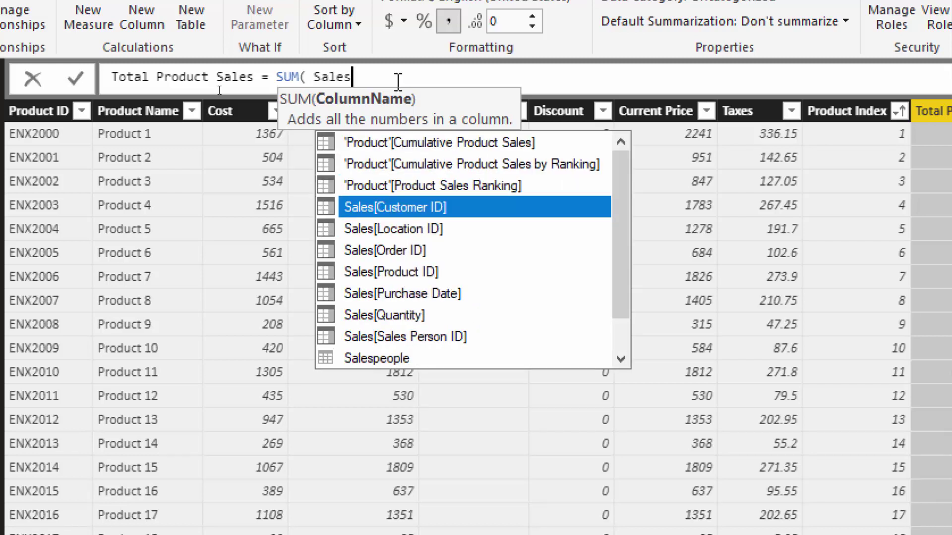
{"action": "key", "text": "BackSpace"}
{"action": "key", "text": "BackSpace"}
{"action": "key", "text": "BackSpace"}
{"action": "key", "text": "BackSpace"}
{"action": "key", "text": "BackSpace"}
{"action": "key", "text": "BackSpace"}
{"action": "key", "text": "BackSpace"}
{"action": "key", "text": "BackSpace"}
{"action": "key", "text": "BackSpace"}
{"action": "key", "text": "BackSpace"}
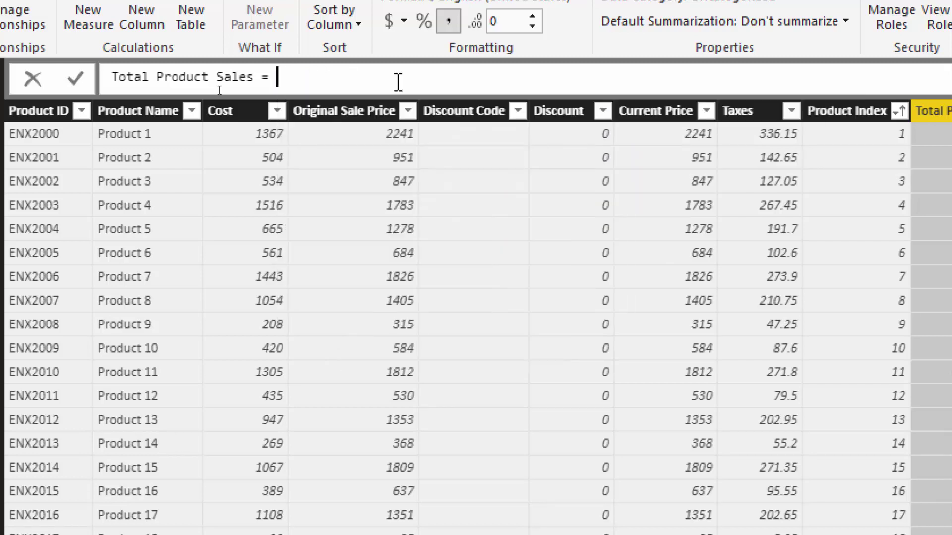
- Restore the [Total Sales] measure as the Total Product Sales column's formula and commit it
{"action": "type", "text": "To"}
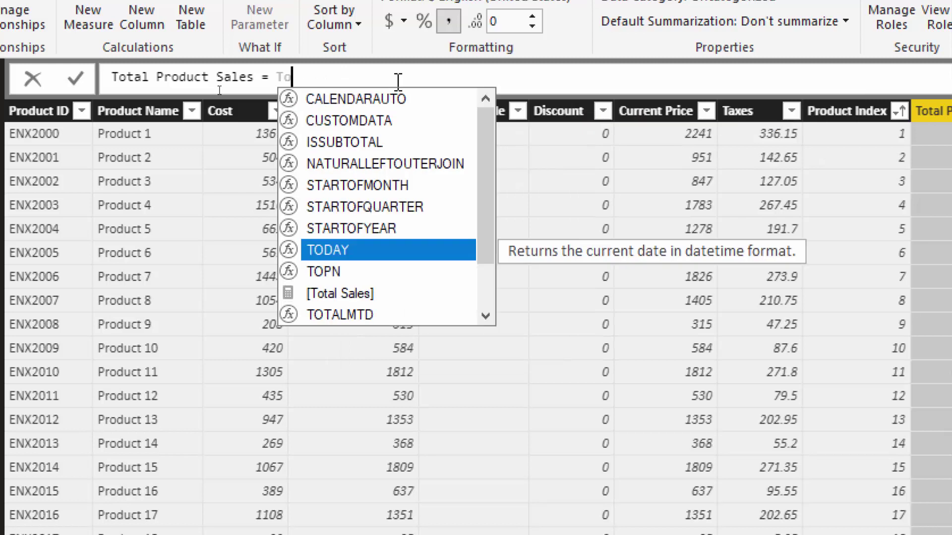
{"action": "key", "text": "Down"}
{"action": "key", "text": "Down"}
{"action": "key", "text": "Tab"}
{"action": "key", "text": "Return"}
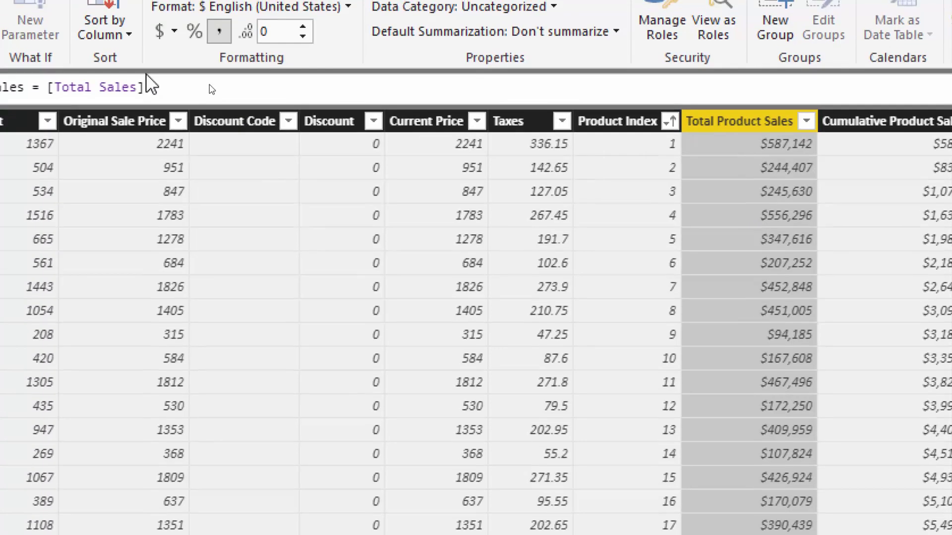
{"action": "left_click_drag", "start_coordinate": [155, 79], "coordinate": [59, 78]}
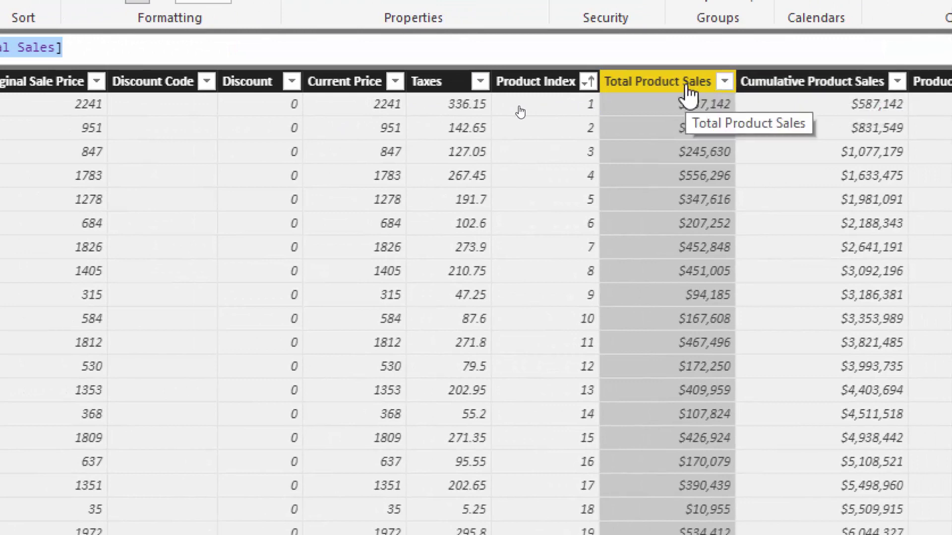
{"action": "left_click", "coordinate": [689, 94]}
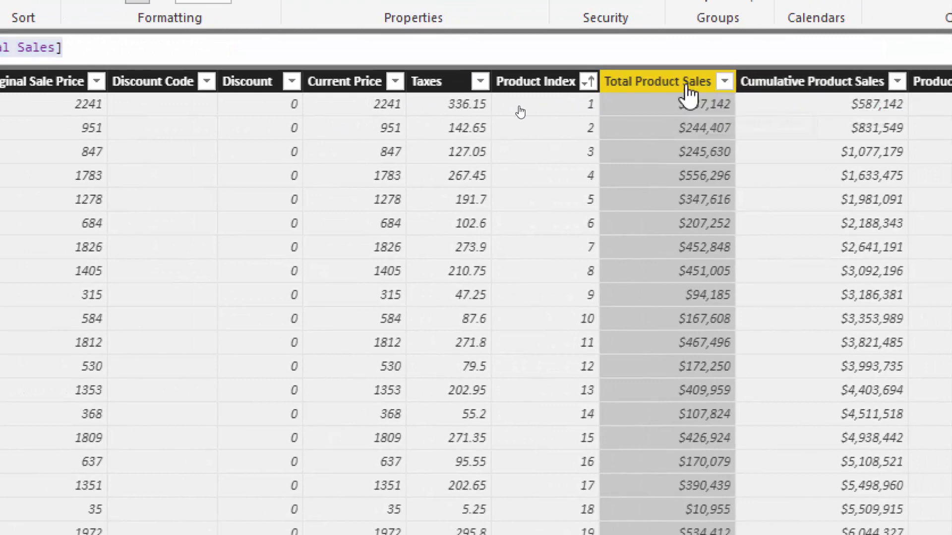
- Examine the Cumulative Product Sales formula's FILTER over 'Product' and its 'Product'[Product Index] condition
{"action": "left_click", "coordinate": [807, 90]}
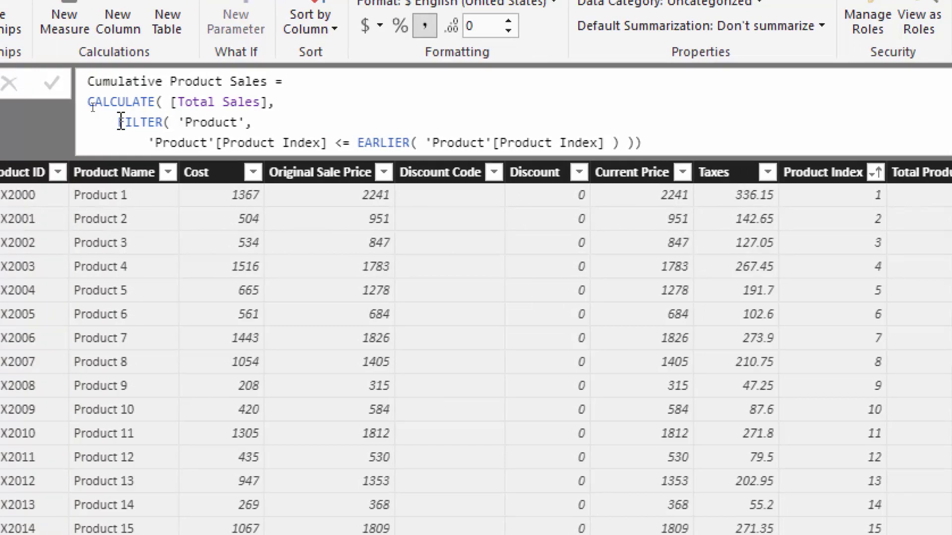
{"action": "left_click_drag", "start_coordinate": [119, 122], "coordinate": [173, 122]}
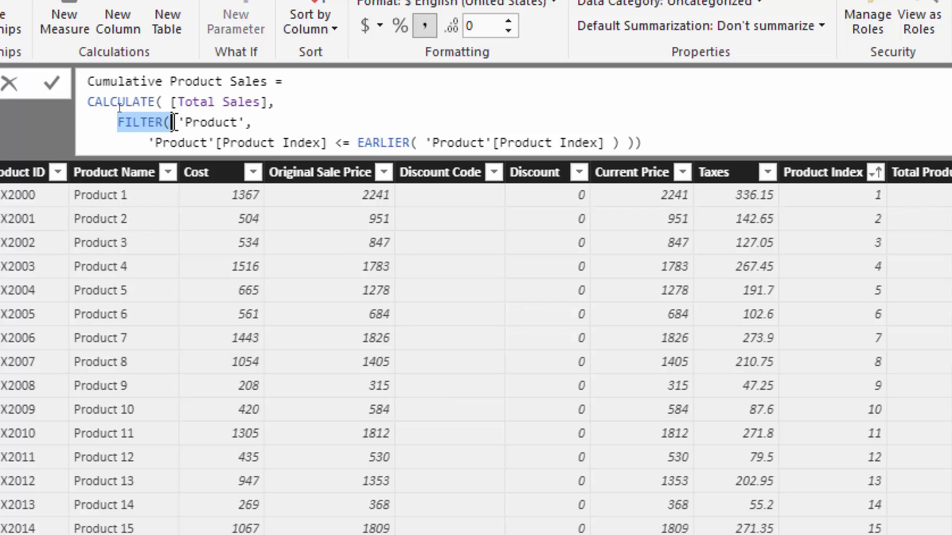
{"action": "left_click_drag", "start_coordinate": [178, 122], "coordinate": [253, 122]}
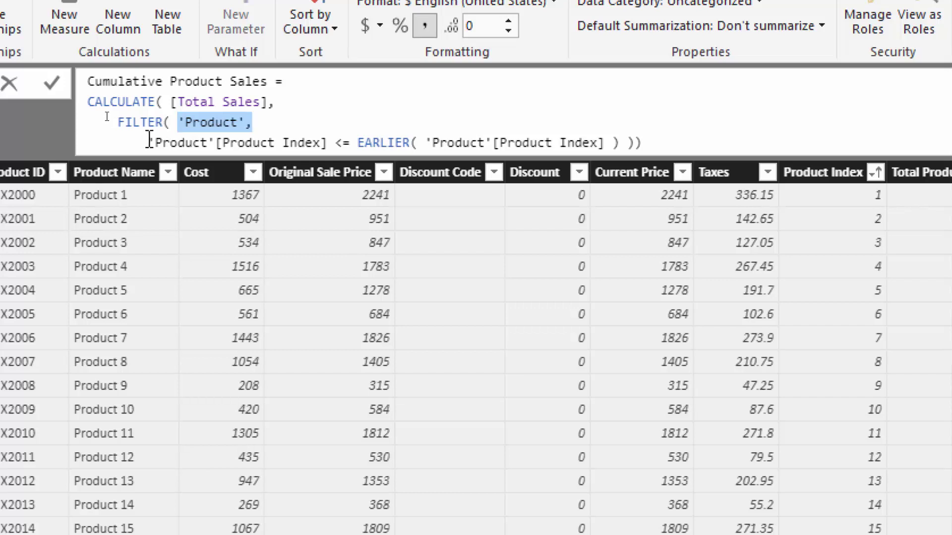
{"action": "left_click_drag", "start_coordinate": [150, 142], "coordinate": [331, 143]}
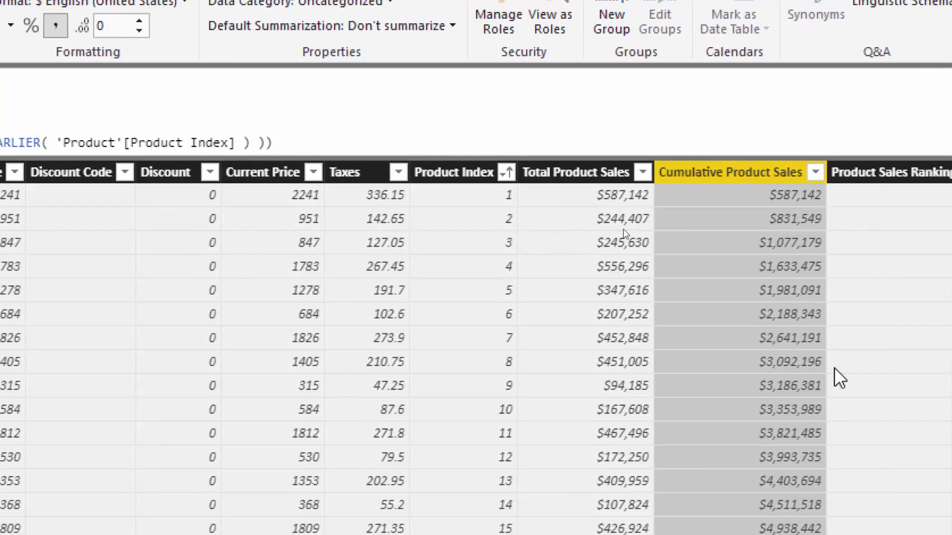
{"action": "mouse_move", "coordinate": [766, 357]}
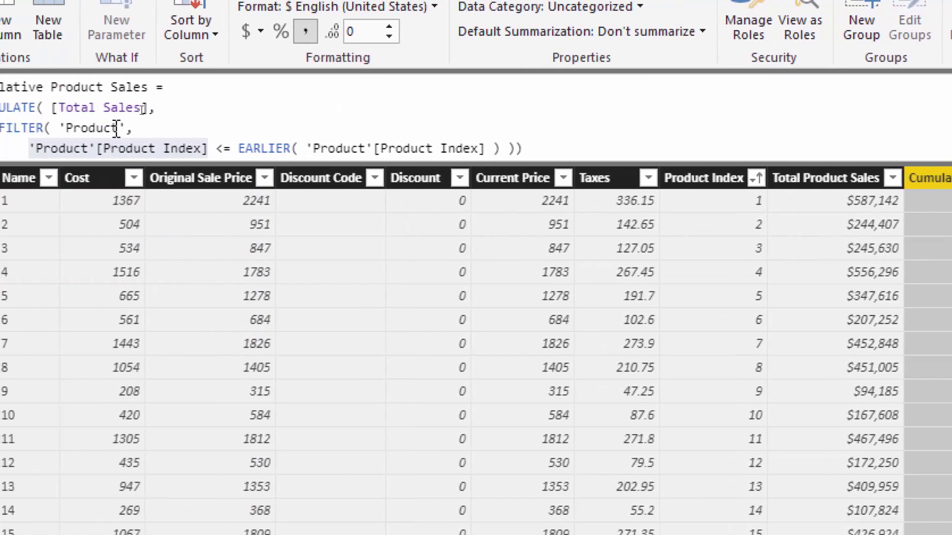
{"action": "left_click_drag", "start_coordinate": [67, 128], "coordinate": [279, 148]}
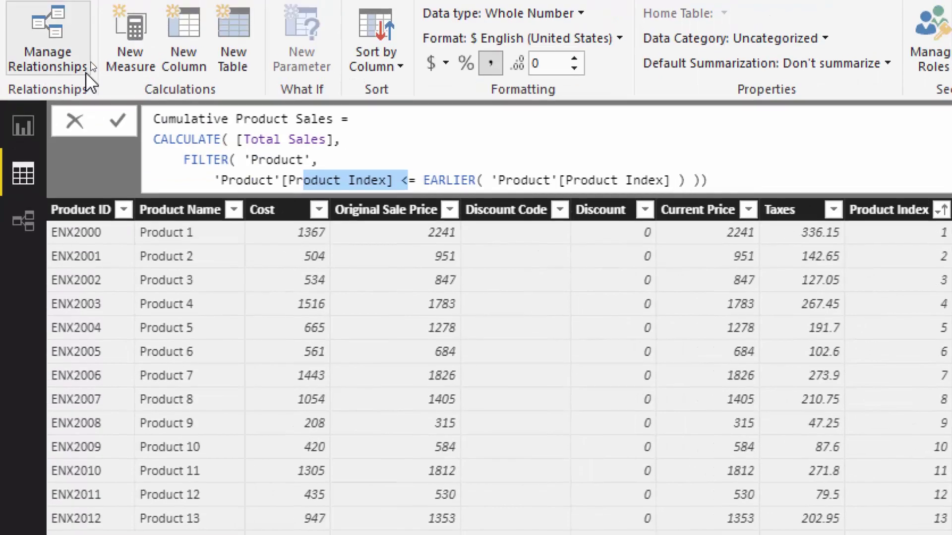
- Examine the [Total Sales] expression and the EARLIER( 'Product'[Product Index] ) comparison in the Cumulative Product Sales formula
{"action": "left_click_drag", "start_coordinate": [238, 147], "coordinate": [348, 145]}
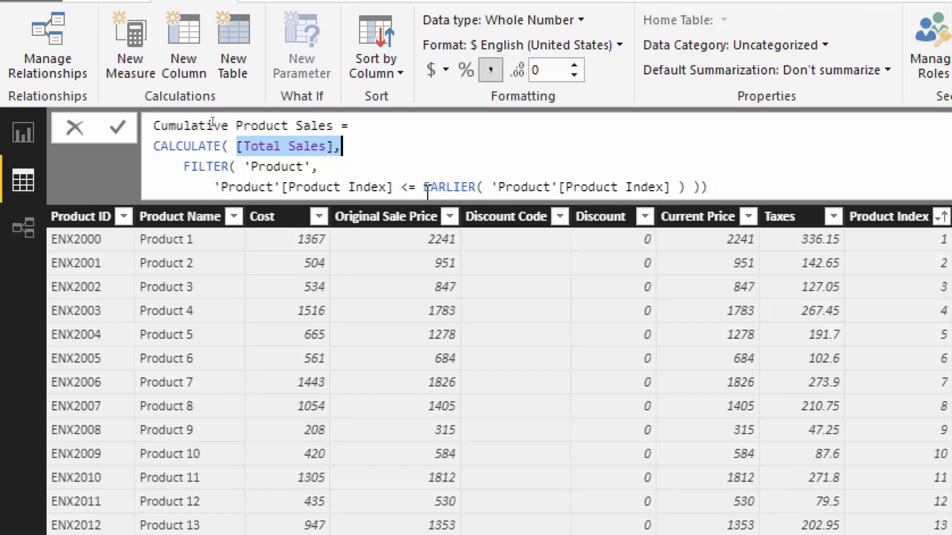
{"action": "left_click_drag", "start_coordinate": [424, 188], "coordinate": [484, 188]}
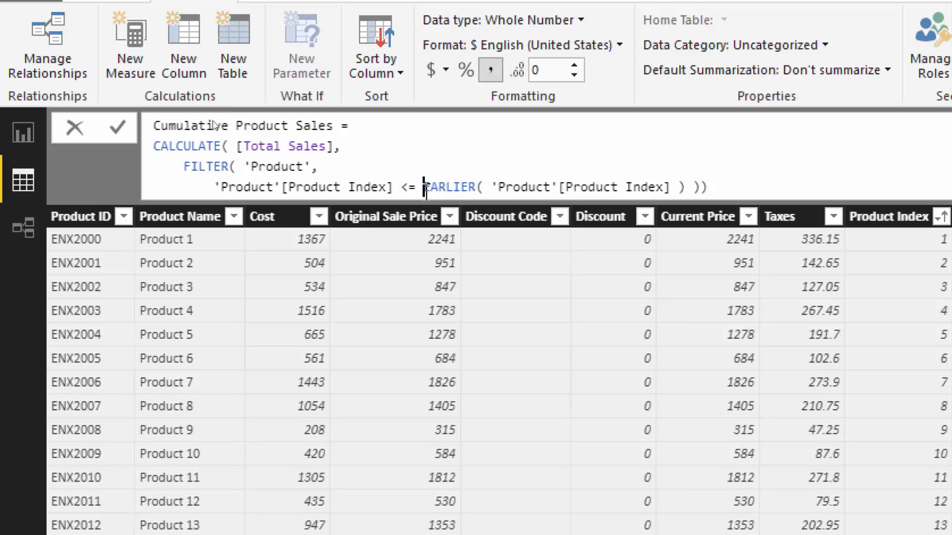
{"action": "left_click_drag", "start_coordinate": [425, 187], "coordinate": [686, 188]}
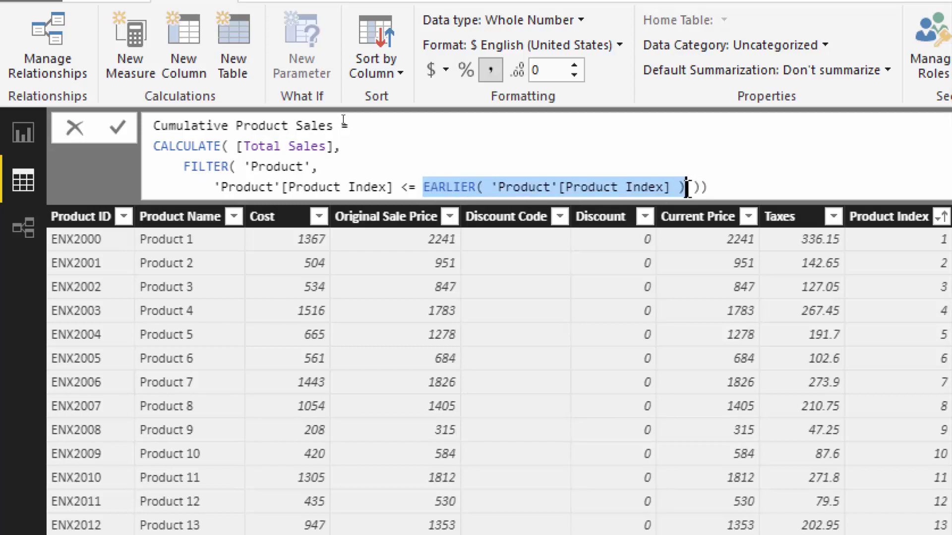
{"action": "left_click", "coordinate": [687, 188]}
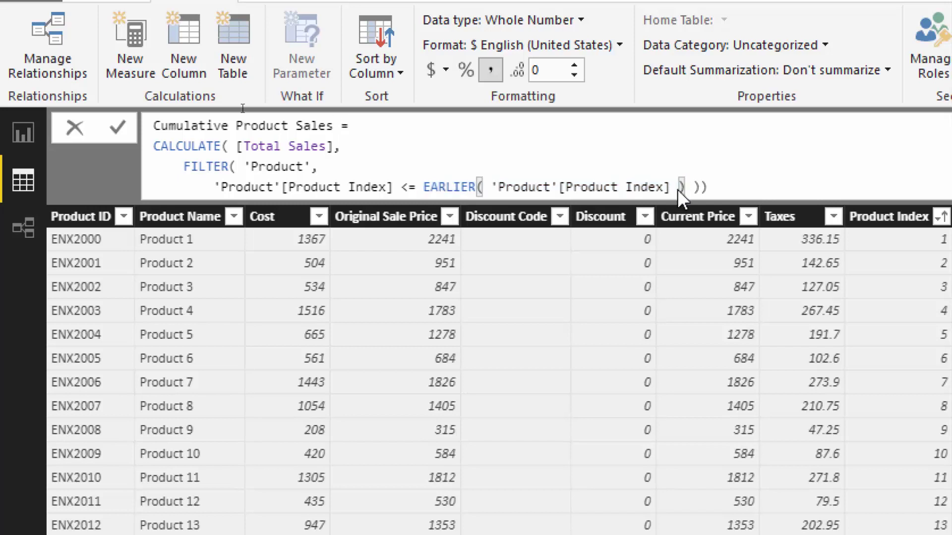
{"action": "key", "text": "Return"}
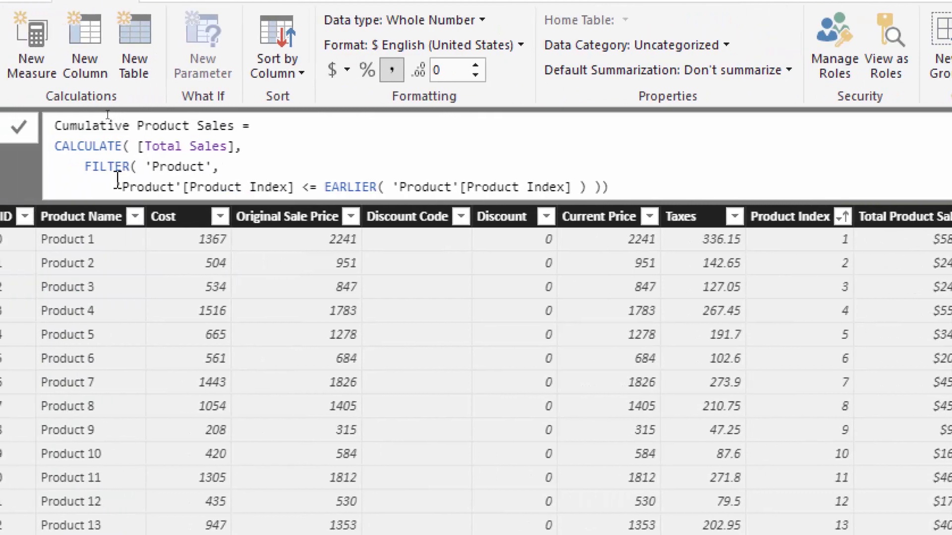
{"action": "left_click_drag", "start_coordinate": [57, 187], "coordinate": [154, 186]}
{"action": "left_click_drag", "start_coordinate": [217, 187], "coordinate": [302, 188]}
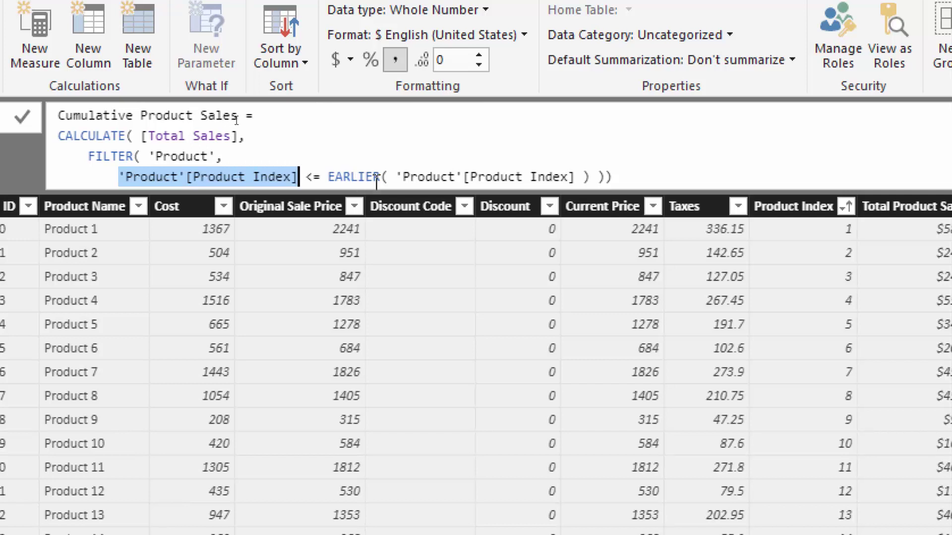
- Replace EARLIER with MAX in the Cumulative Product Sales formula and commit it
{"action": "left_click_drag", "start_coordinate": [380, 177], "coordinate": [327, 179]}
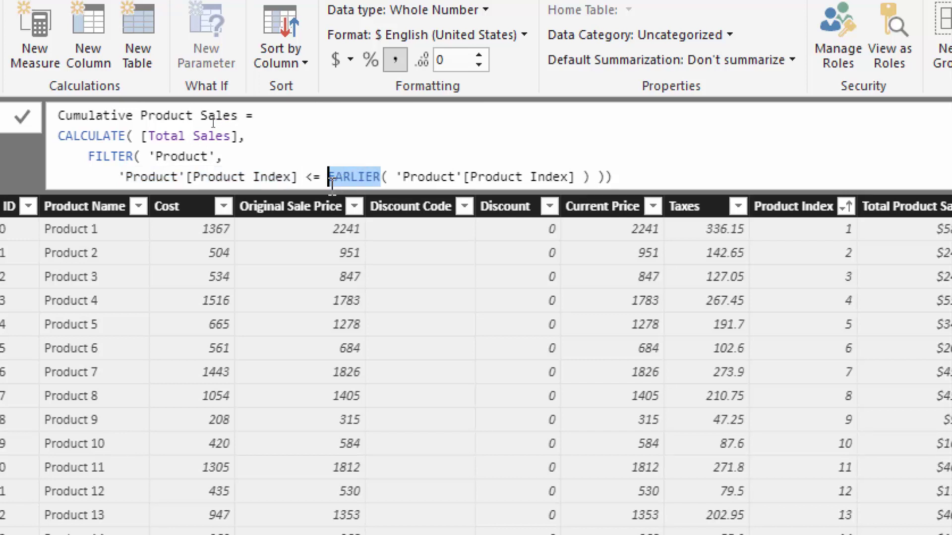
{"action": "type", "text": "MAX"}
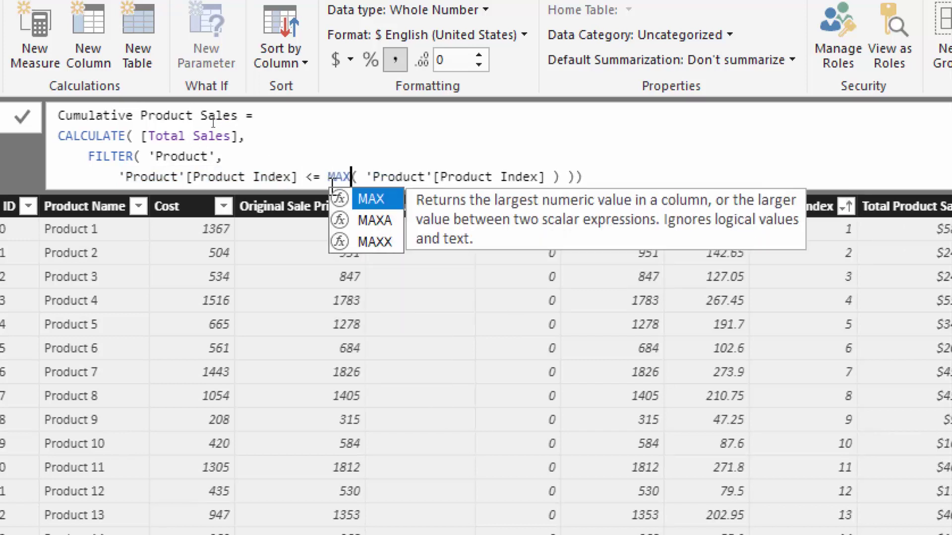
{"action": "key", "text": "Escape"}
{"action": "key", "text": "Return"}
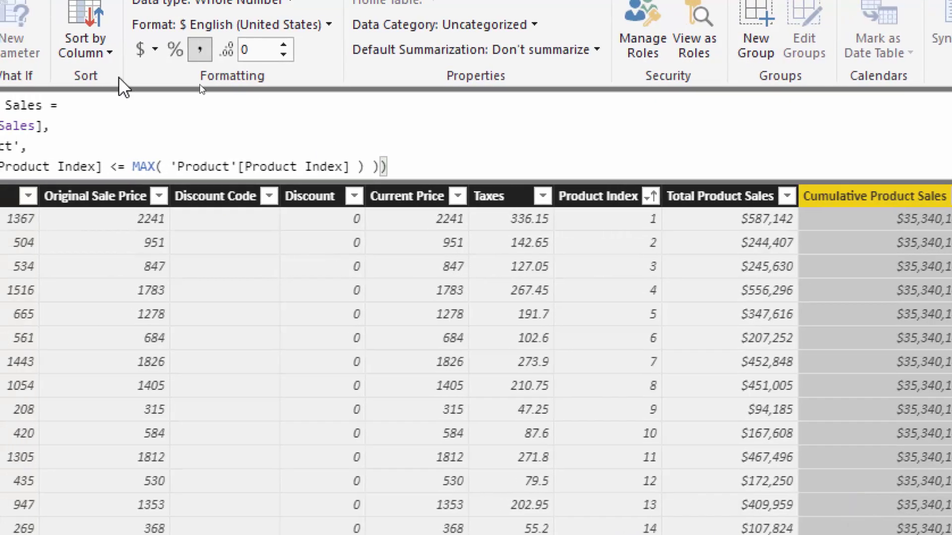
- Replace MAX with EARLIER around 'Product'[Product Index] in the Cumulative Product Sales formula and commit it
{"action": "left_click", "coordinate": [125, 166]}
{"action": "key", "text": "shift+Left"}
{"action": "key", "text": "shift+Left"}
{"action": "key", "text": "shift+Left"}
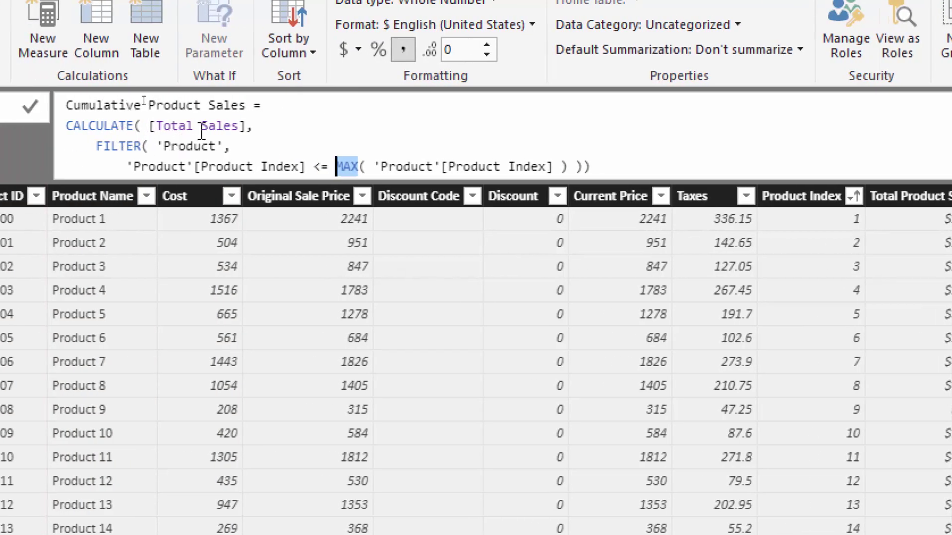
{"action": "type", "text": "EAL"}
{"action": "key", "text": "BackSpace"}
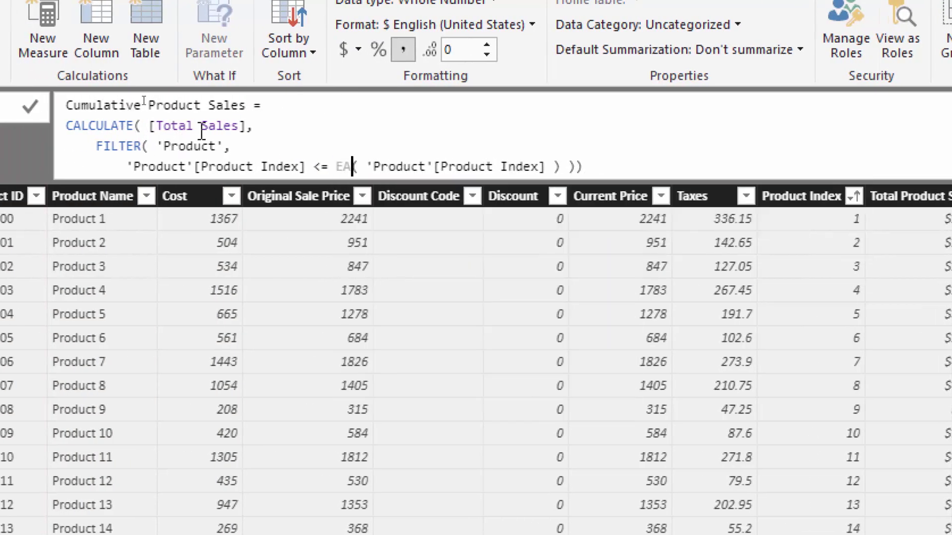
{"action": "type", "text": "RLI"}
{"action": "key", "text": "Tab"}
{"action": "key", "text": "Tab"}
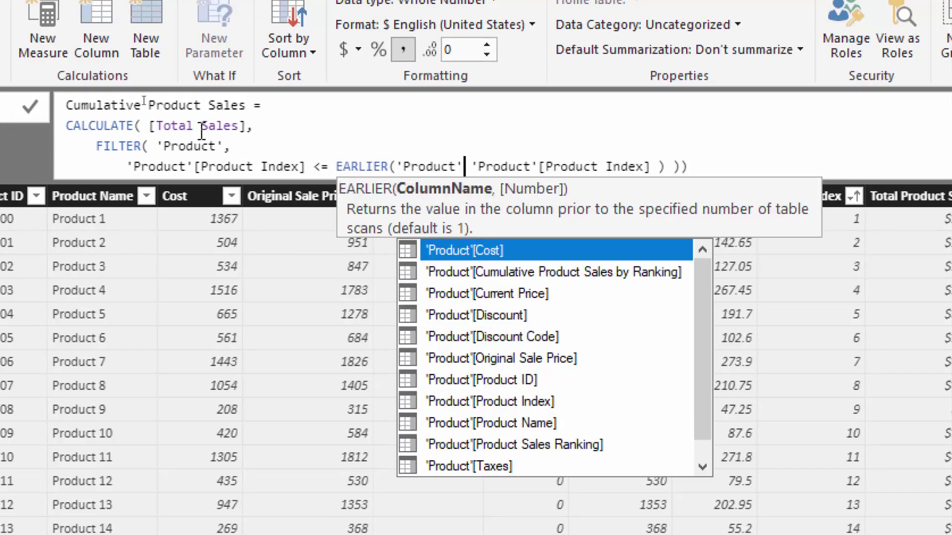
{"action": "key", "text": "BackSpace"}
{"action": "key", "text": "BackSpace"}
{"action": "key", "text": "BackSpace"}
{"action": "key", "text": "BackSpace"}
{"action": "key", "text": "BackSpace"}
{"action": "key", "text": "BackSpace"}
{"action": "key", "text": "BackSpace"}
{"action": "key", "text": "BackSpace"}
{"action": "key", "text": "BackSpace"}
{"action": "key", "text": "BackSpace"}
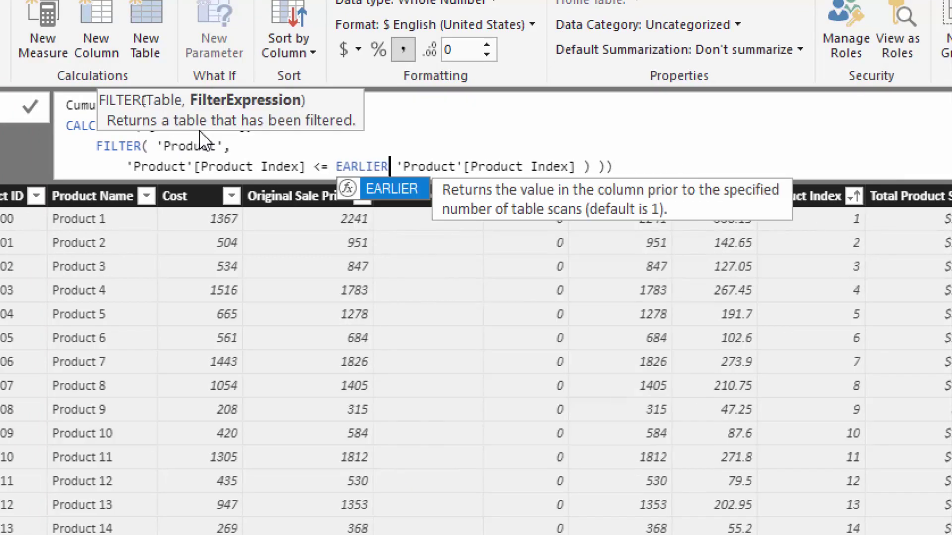
{"action": "type", "text": "("}
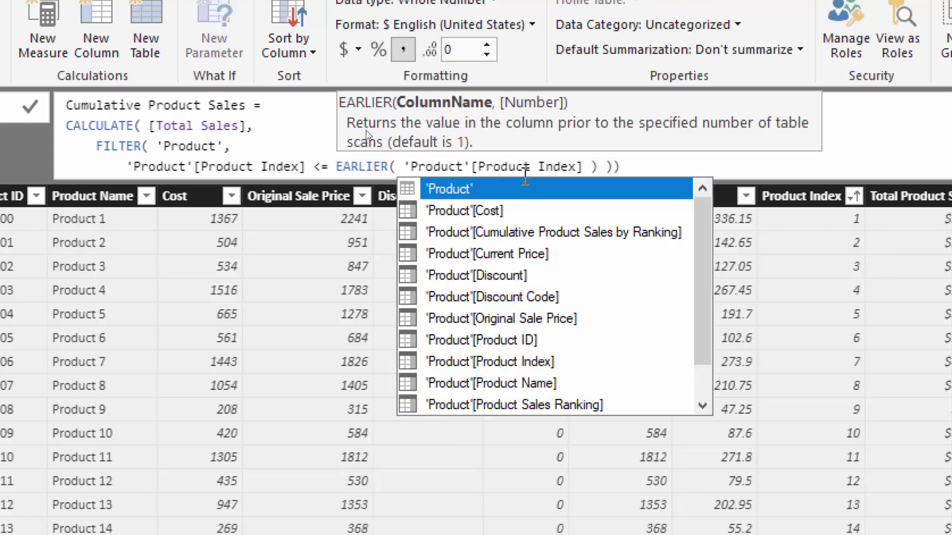
{"action": "left_click", "coordinate": [685, 166]}
{"action": "key", "text": "Return"}
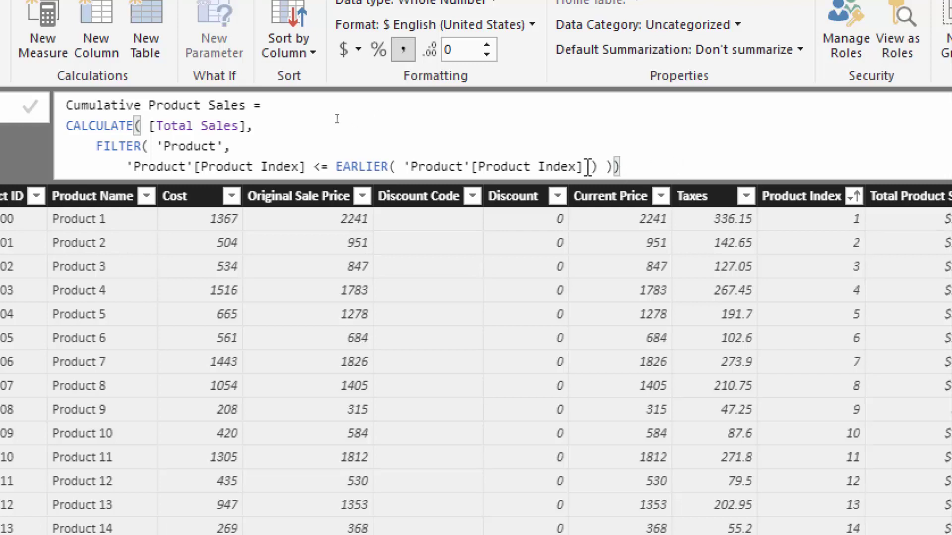
- Examine the EARLIER argument in the Cumulative Product Sales formula and the Product Sales Ranking column's RANKX formula
{"action": "left_click_drag", "start_coordinate": [582, 166], "coordinate": [384, 169]}
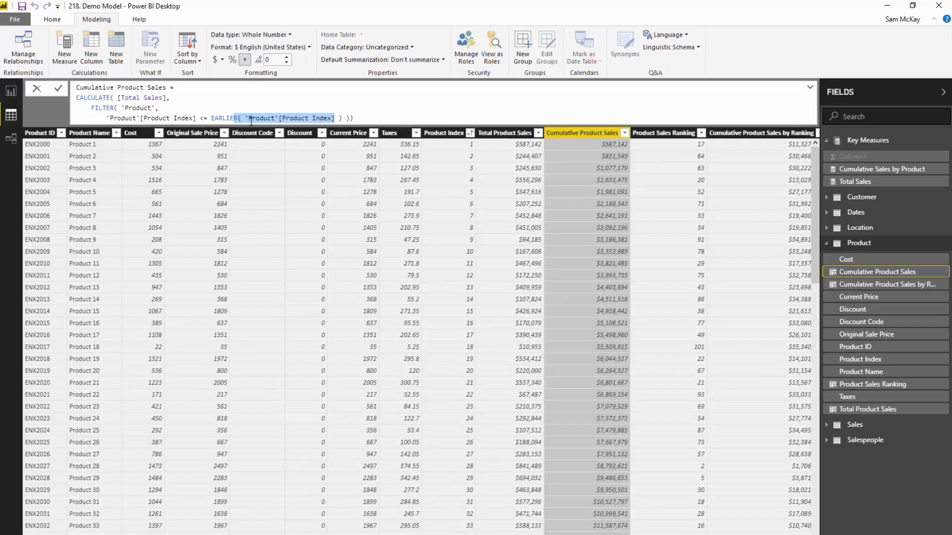
{"action": "key", "text": "Return"}
{"action": "left_click", "coordinate": [660, 134]}
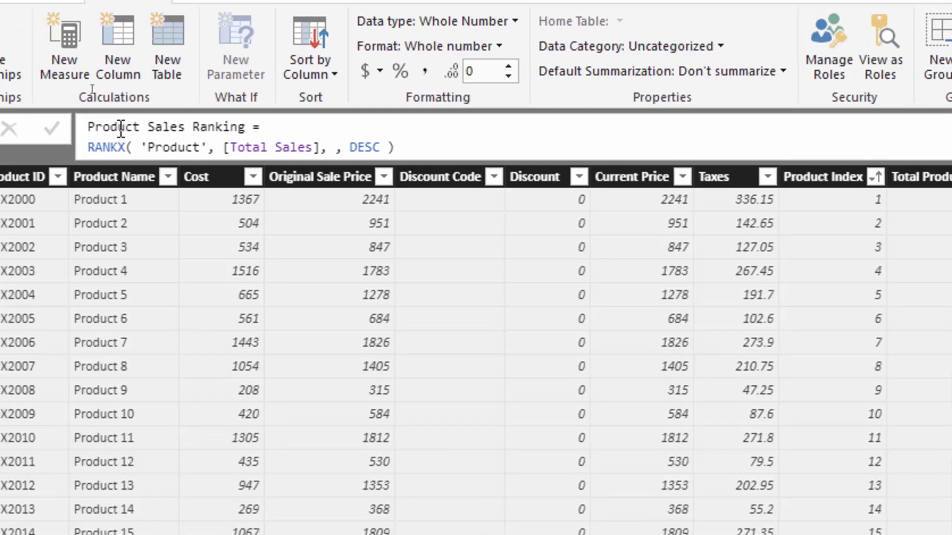
{"action": "left_click_drag", "start_coordinate": [121, 130], "coordinate": [213, 127]}
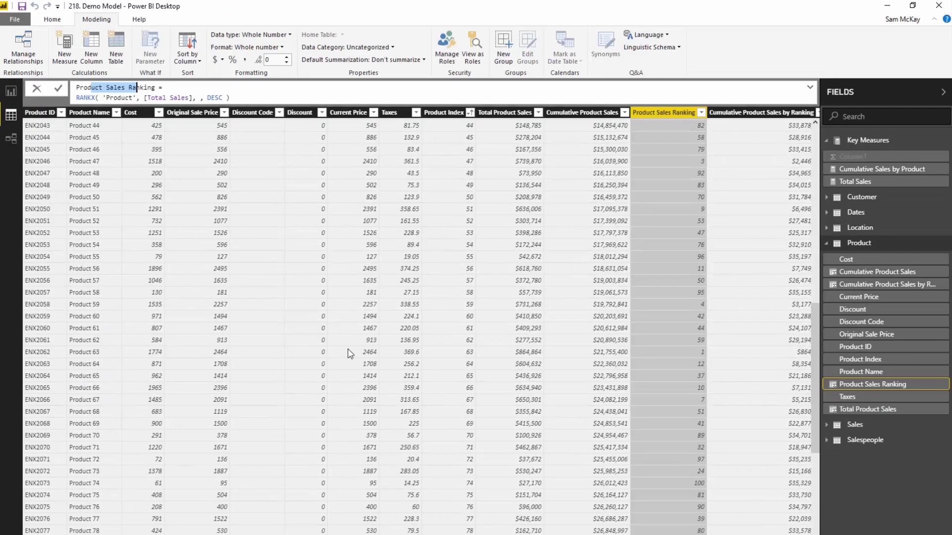
- Examine the Cumulative Product Sales by Ranking formula's FILTER over 'Product' and its EARLIER comparison on 'Product'[Product Sales Ranking]
{"action": "left_click", "coordinate": [756, 116]}
{"action": "left_click", "coordinate": [757, 118]}
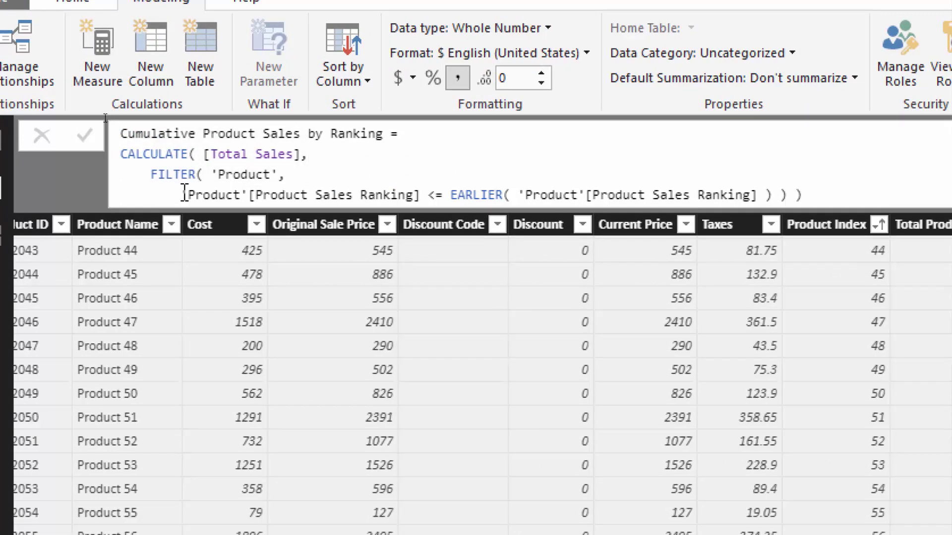
{"action": "left_click_drag", "start_coordinate": [184, 194], "coordinate": [838, 201]}
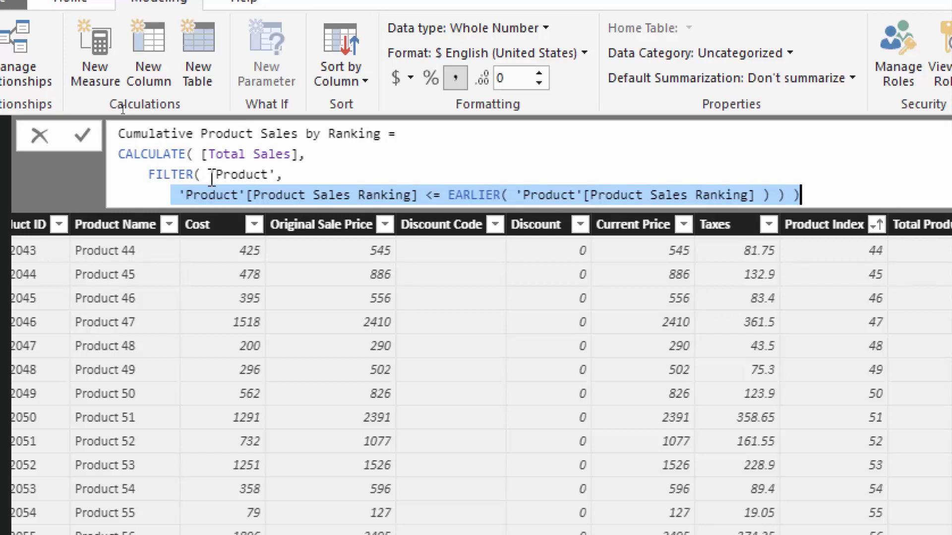
{"action": "left_click_drag", "start_coordinate": [209, 176], "coordinate": [278, 176]}
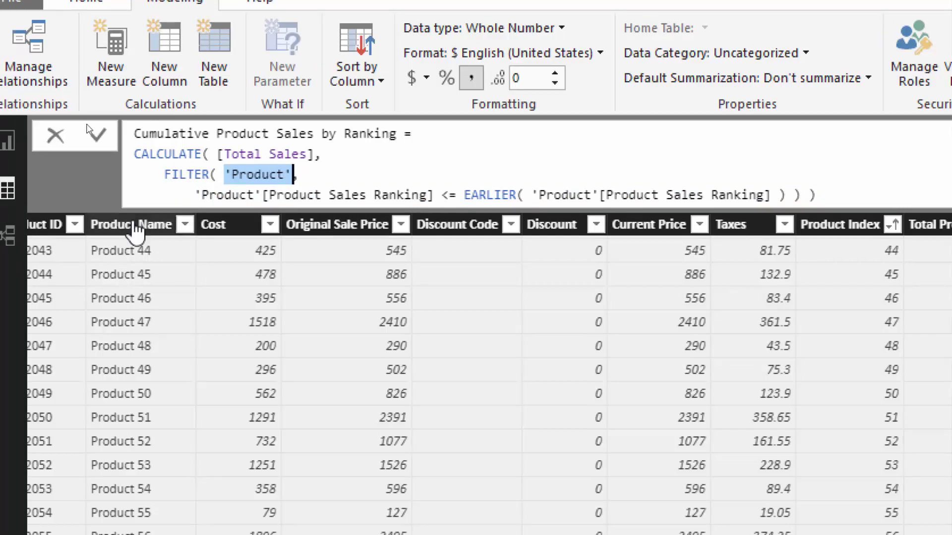
{"action": "left_click_drag", "start_coordinate": [182, 195], "coordinate": [435, 194]}
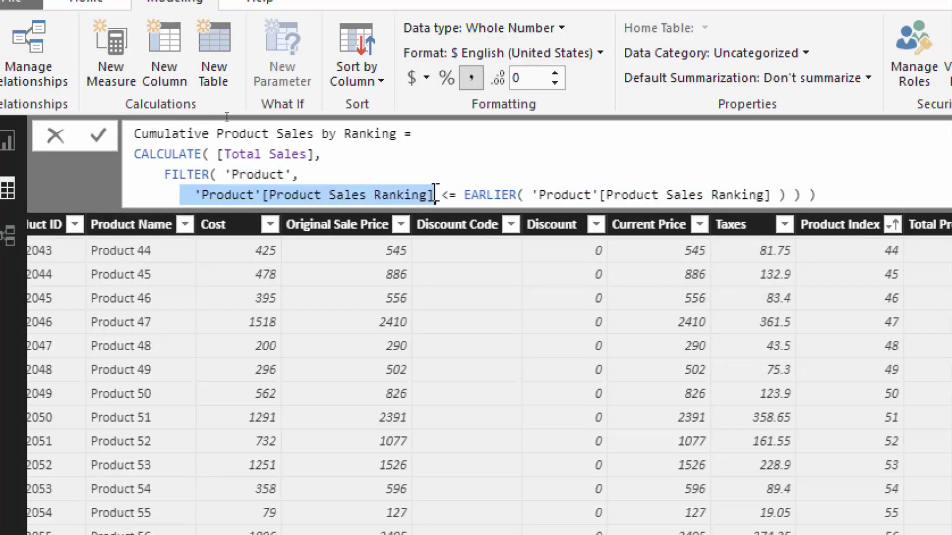
{"action": "left_click", "coordinate": [464, 194]}
{"action": "left_click_drag", "start_coordinate": [465, 194], "coordinate": [524, 194]}
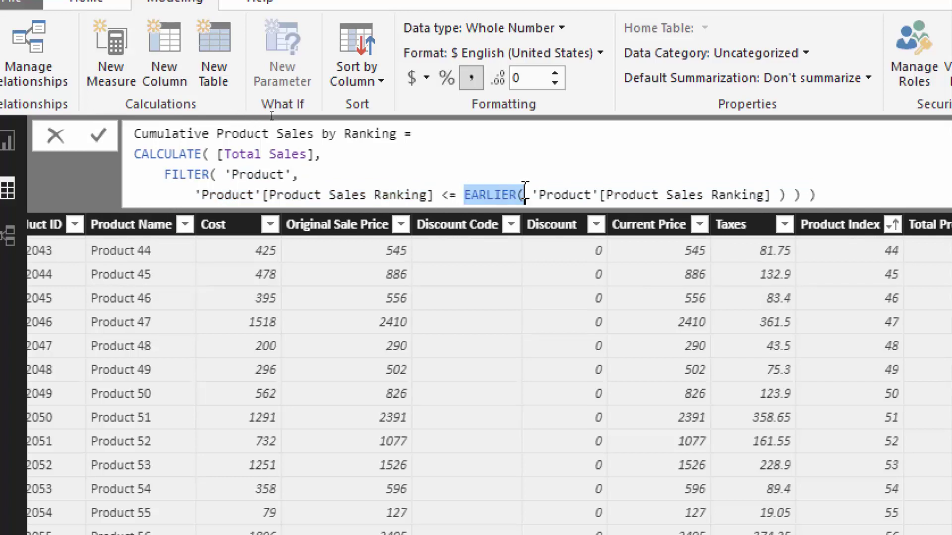
{"action": "left_click", "coordinate": [483, 195]}
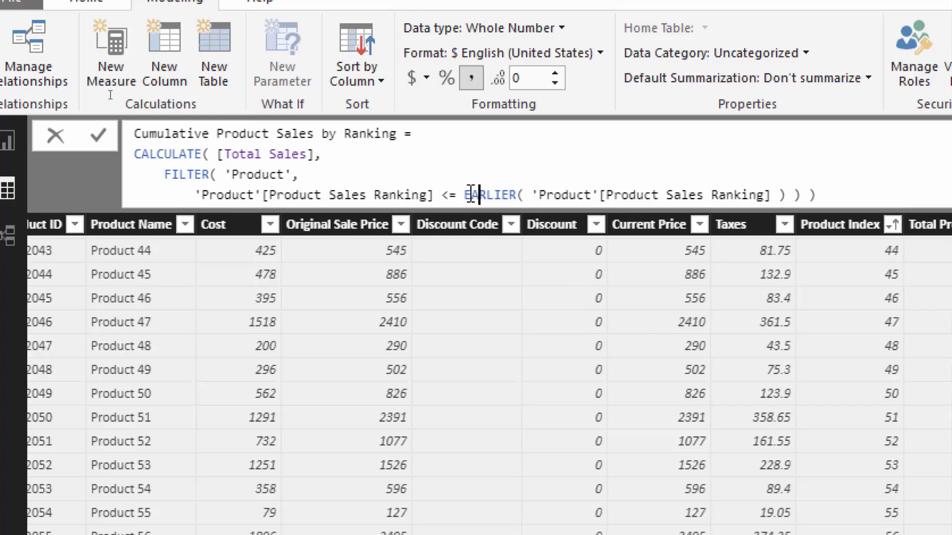
{"action": "left_click_drag", "start_coordinate": [158, 195], "coordinate": [358, 192]}
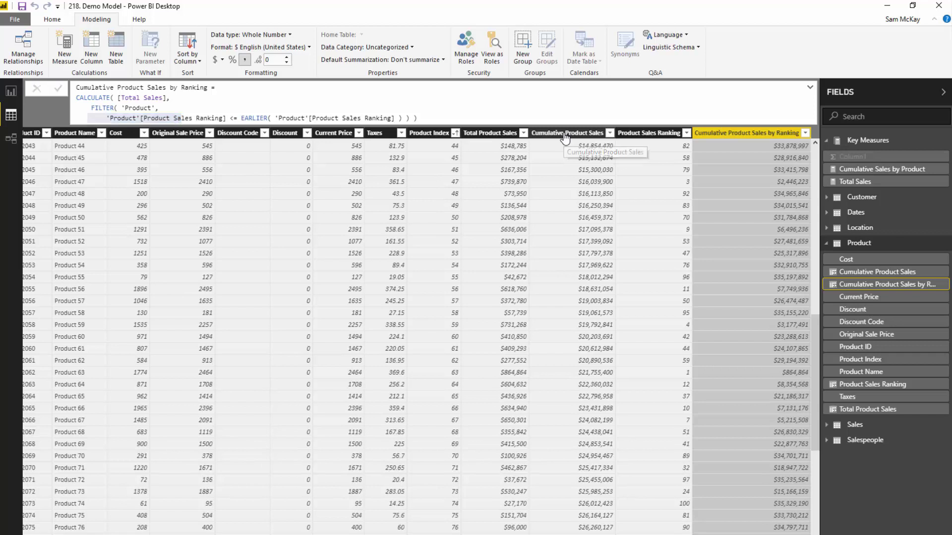
- Add a variable declaration named ProductIndex on a new line above CALCULATE in the Cumulative Product Sales formula
{"action": "left_click", "coordinate": [564, 140]}
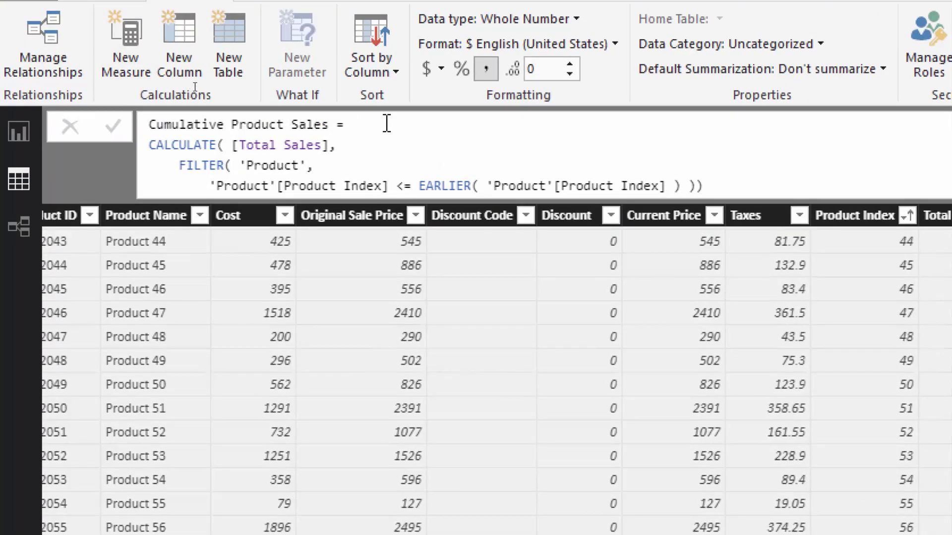
{"action": "left_click", "coordinate": [386, 124]}
{"action": "key", "text": "shift+Return"}
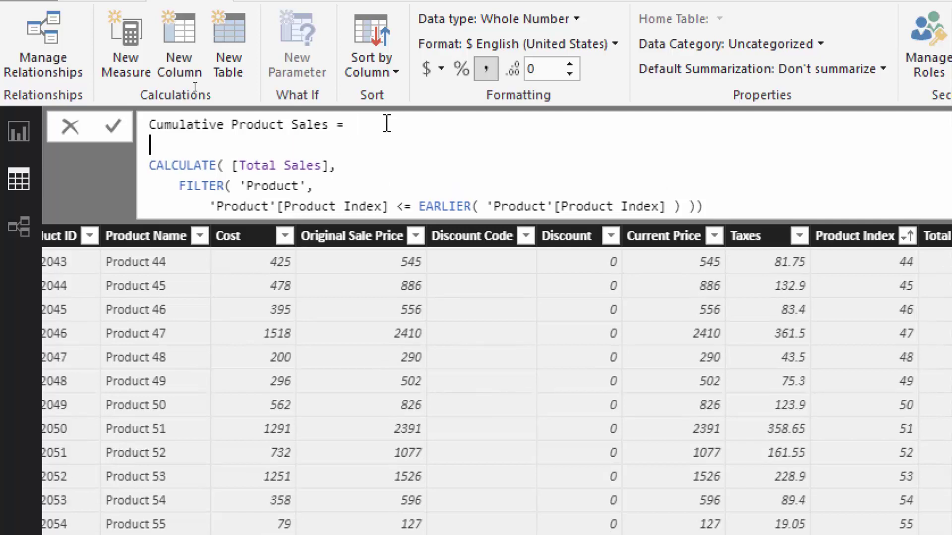
{"action": "type", "text": "VAR"}
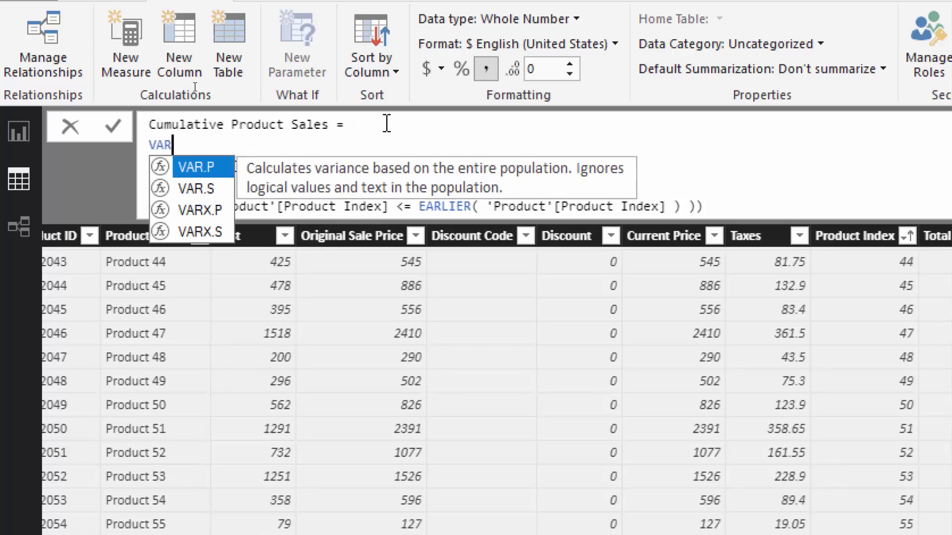
{"action": "type", "text": " Product"}
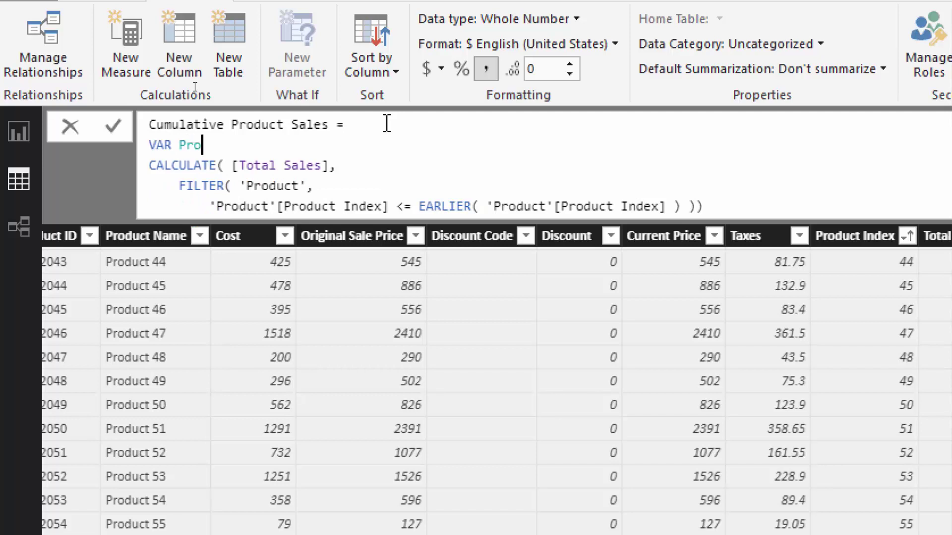
{"action": "key", "text": "BackSpace"}
{"action": "key", "text": "BackSpace"}
{"action": "key", "text": "BackSpace"}
{"action": "type", "text": "uctIndex"}
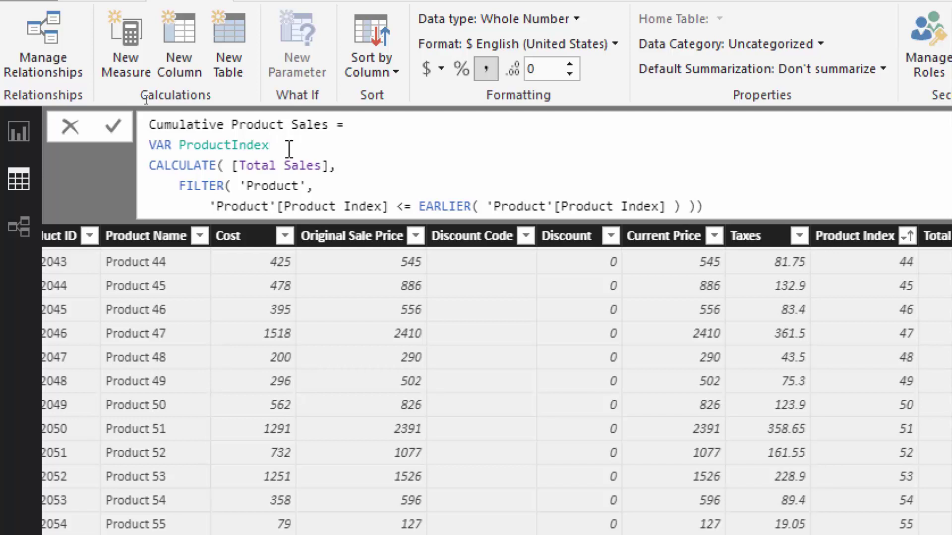
- Assign the 'Product'[Product Index] column to the ProductIndex variable
{"action": "type", "text": "= 'Produc"}
{"action": "key", "text": "Down"}
{"action": "key", "text": "Down"}
{"action": "key", "text": "Down"}
{"action": "key", "text": "Down"}
{"action": "key", "text": "Down"}
{"action": "key", "text": "Down"}
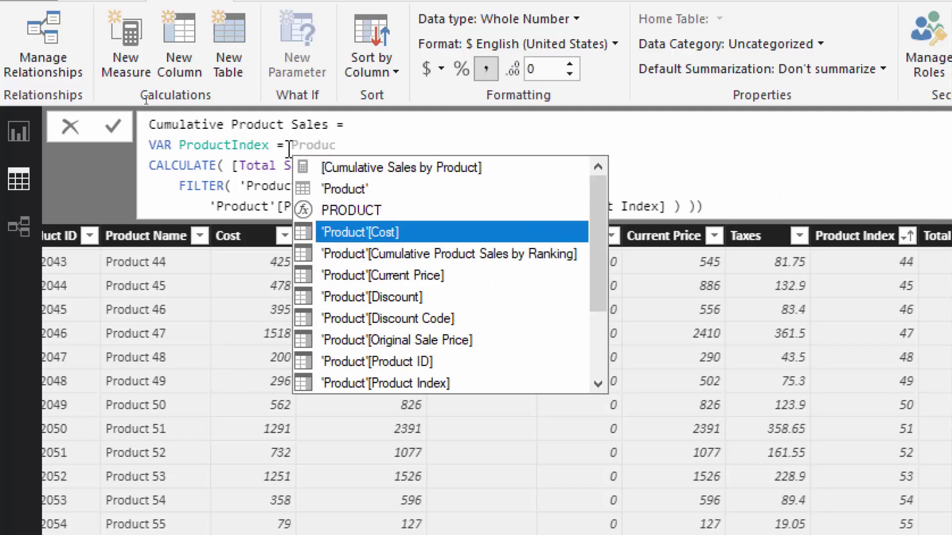
{"action": "key", "text": "Down"}
{"action": "key", "text": "Down"}
{"action": "key", "text": "Down"}
{"action": "key", "text": "Down"}
{"action": "key", "text": "Down"}
{"action": "key", "text": "Down"}
{"action": "key", "text": "Up"}
{"action": "key", "text": "Up"}
{"action": "key", "text": "Up"}
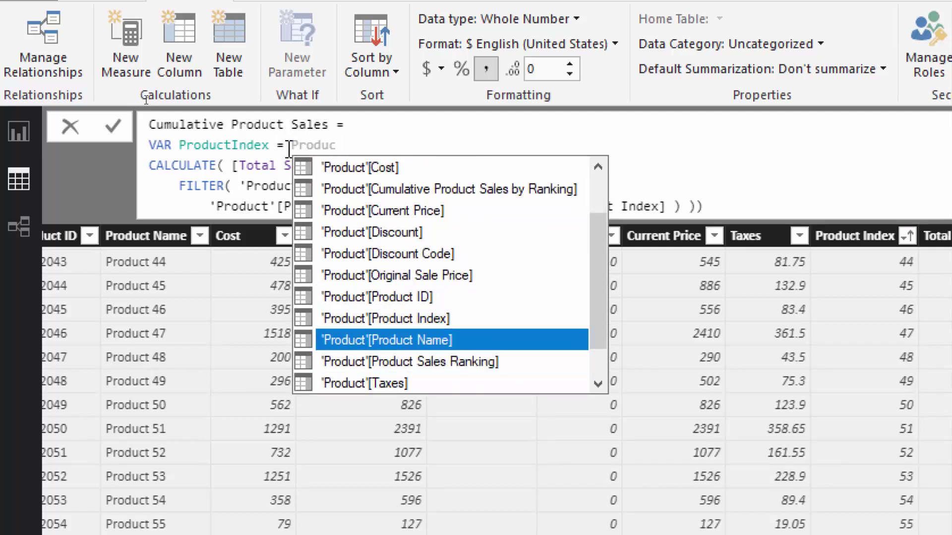
{"action": "key", "text": "Tab"}
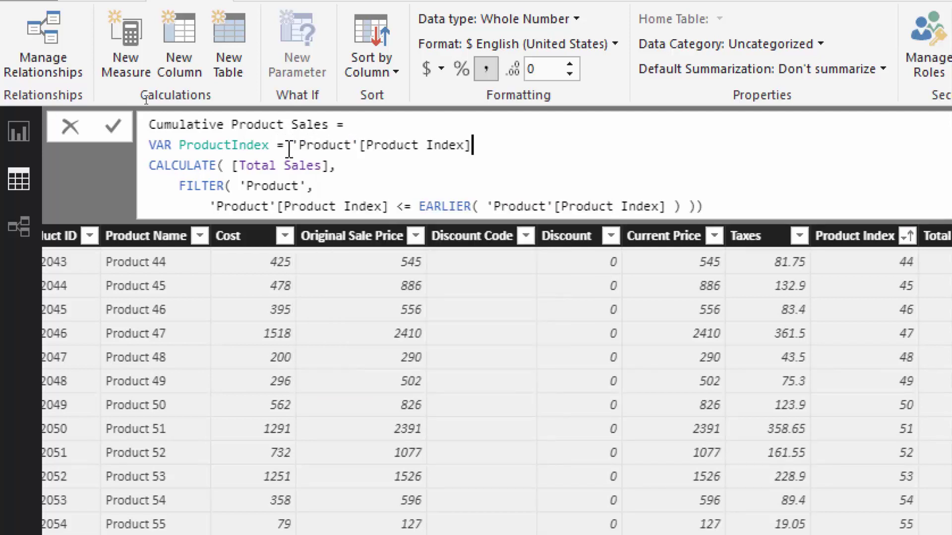
- Insert a RETURN line directly above CALCULATE, with a blank line separating it from the variable declaration
{"action": "key", "text": "Return"}
{"action": "key", "text": "Return"}
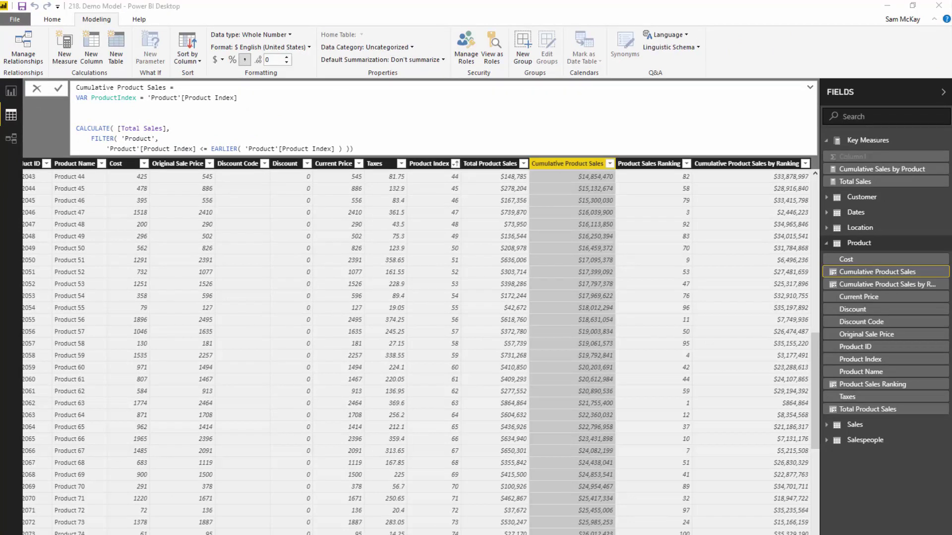
{"action": "left_click", "coordinate": [174, 122]}
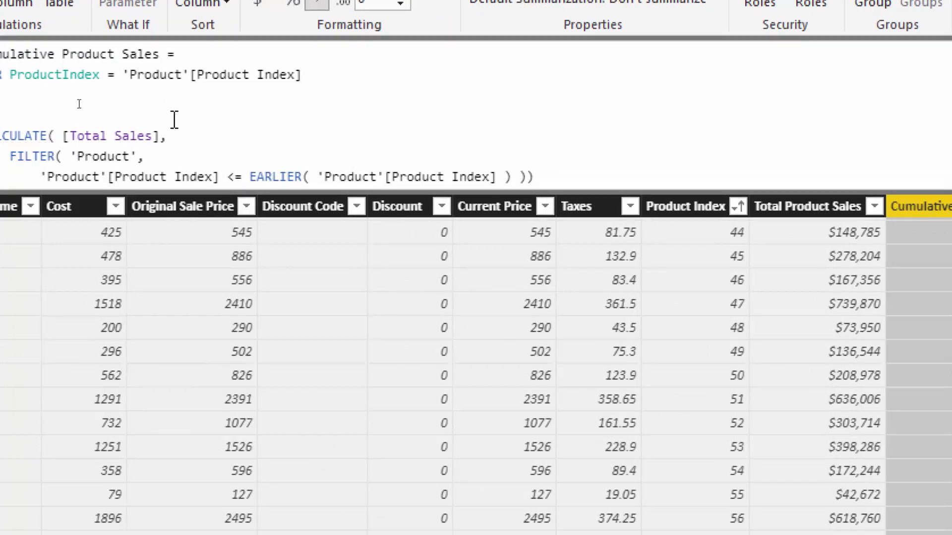
{"action": "type", "text": "RETURN"}
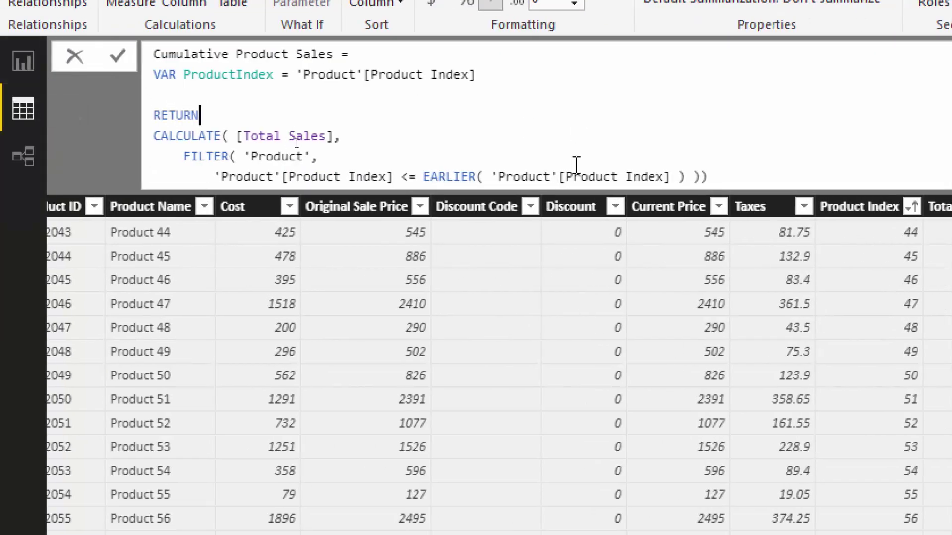
- Replace the EARLIER expression in the Cumulative Product Sales filter with the ProductIndex variable and commit the formula
{"action": "left_click", "coordinate": [682, 176]}
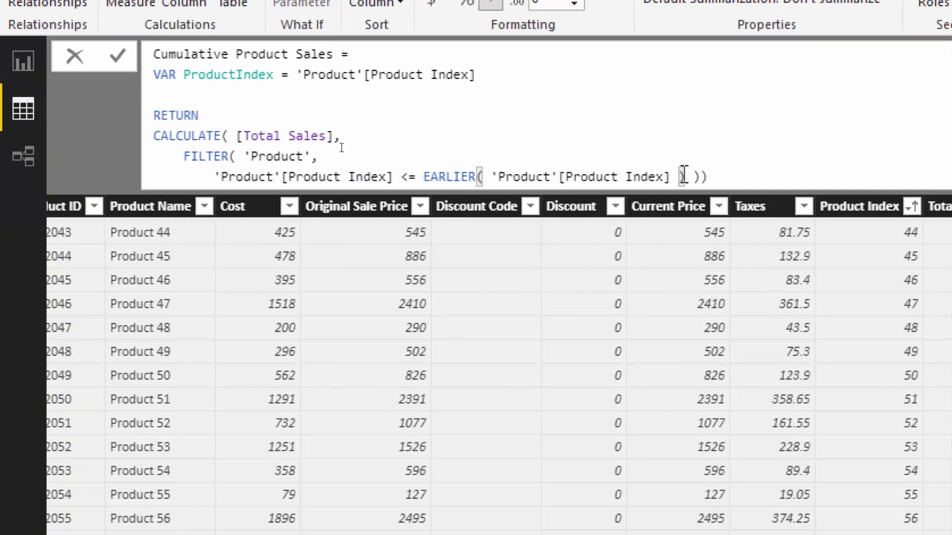
{"action": "key", "text": "ctrl+shift+Left"}
{"action": "key", "text": "ctrl+shift+Left"}
{"action": "key", "text": "ctrl+shift+Left"}
{"action": "key", "text": "ctrl+shift+Left"}
{"action": "key", "text": "ctrl+shift+Left"}
{"action": "key", "text": "ctrl+shift+Left"}
{"action": "key", "text": "ctrl+shift+Left"}
{"action": "key", "text": "ctrl+shift+Left"}
{"action": "key", "text": "ctrl+shift+Left"}
{"action": "key", "text": "ctrl+shift+Left"}
{"action": "key", "text": "shift+Right"}
{"action": "key", "text": "shift+Right"}
{"action": "key", "text": "shift+Right"}
{"action": "key", "text": "shift+Right"}
{"action": "key", "text": "shift+Right"}
{"action": "key", "text": "shift+Right"}
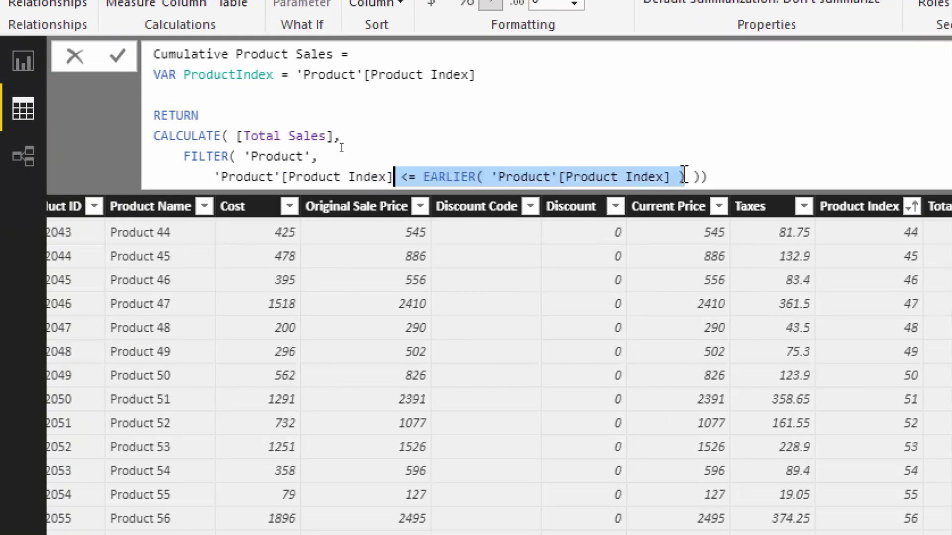
{"action": "key", "text": "shift+Right"}
{"action": "key", "text": "shift+Right"}
{"action": "key", "text": "shift+Right"}
{"action": "key", "text": "shift+Right"}
{"action": "key", "text": "shift+Right"}
{"action": "key", "text": "shift+Left"}
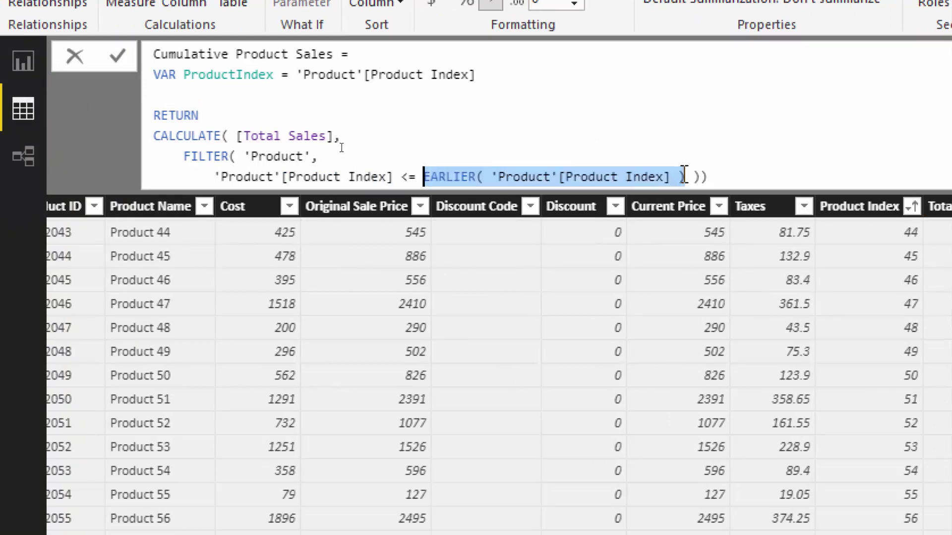
{"action": "type", "text": "Produc"}
{"action": "key", "text": "Down"}
{"action": "key", "text": "Down"}
{"action": "key", "text": "Down"}
{"action": "key", "text": "Down"}
{"action": "key", "text": "Down"}
{"action": "key", "text": "Down"}
{"action": "key", "text": "Down"}
{"action": "key", "text": "Down"}
{"action": "key", "text": "Down"}
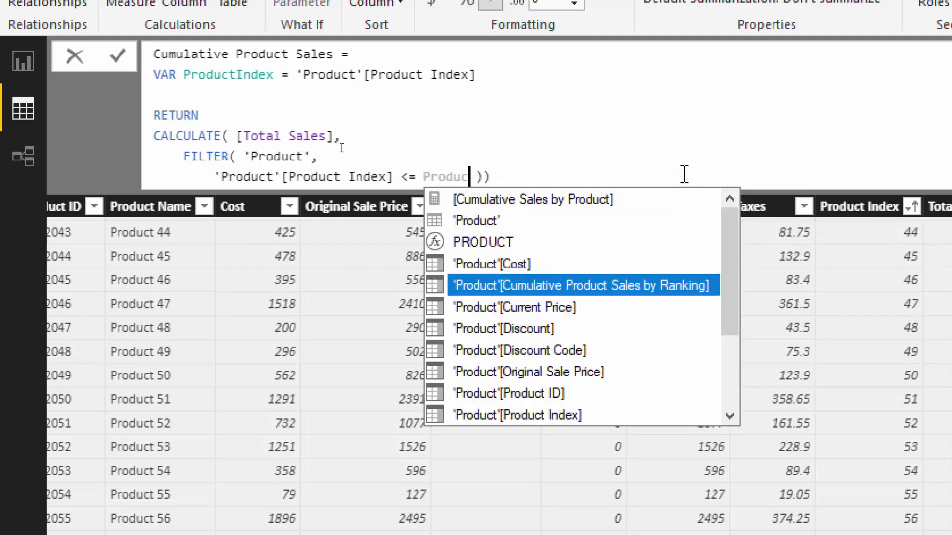
{"action": "key", "text": "Up"}
{"action": "key", "text": "Up"}
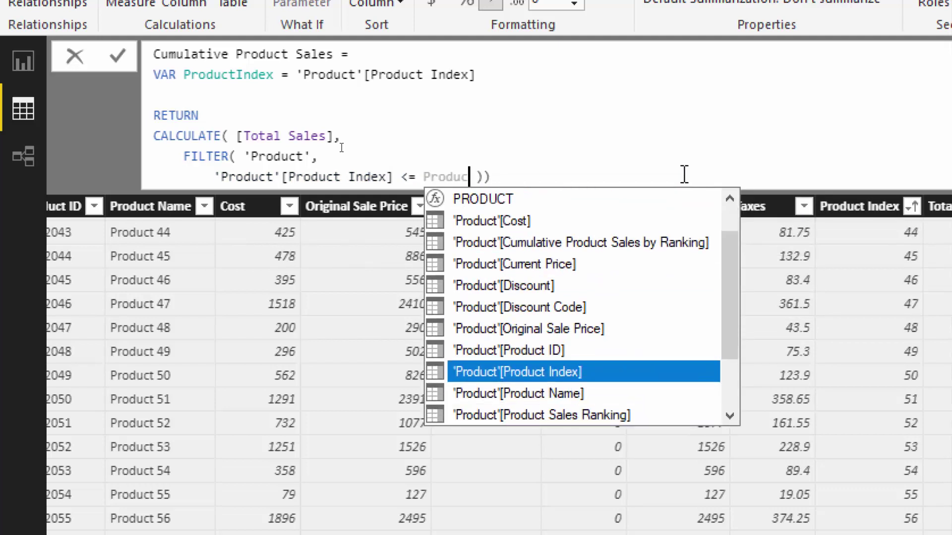
{"action": "key", "text": "BackSpace"}
{"action": "key", "text": "BackSpace"}
{"action": "key", "text": "BackSpace"}
{"action": "key", "text": "BackSpace"}
{"action": "key", "text": "BackSpace"}
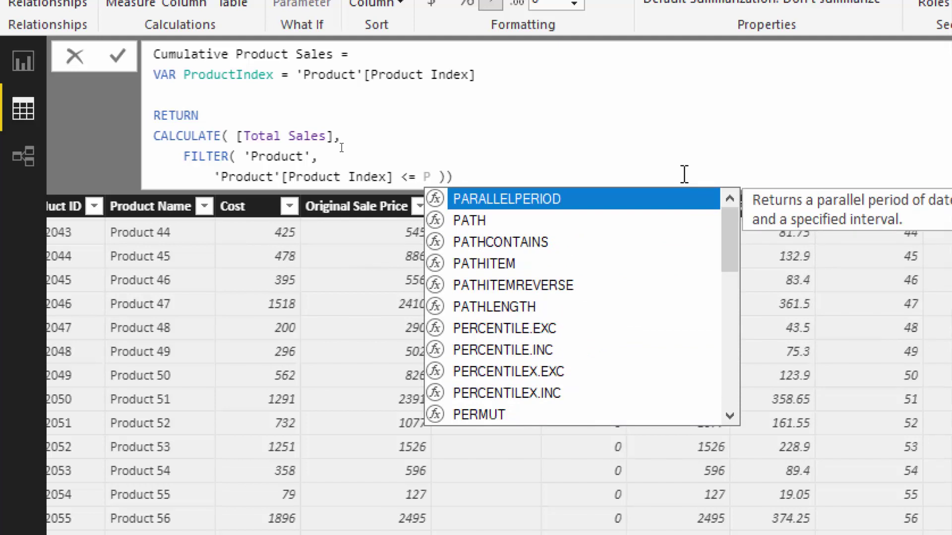
{"action": "type", "text": "roduc"}
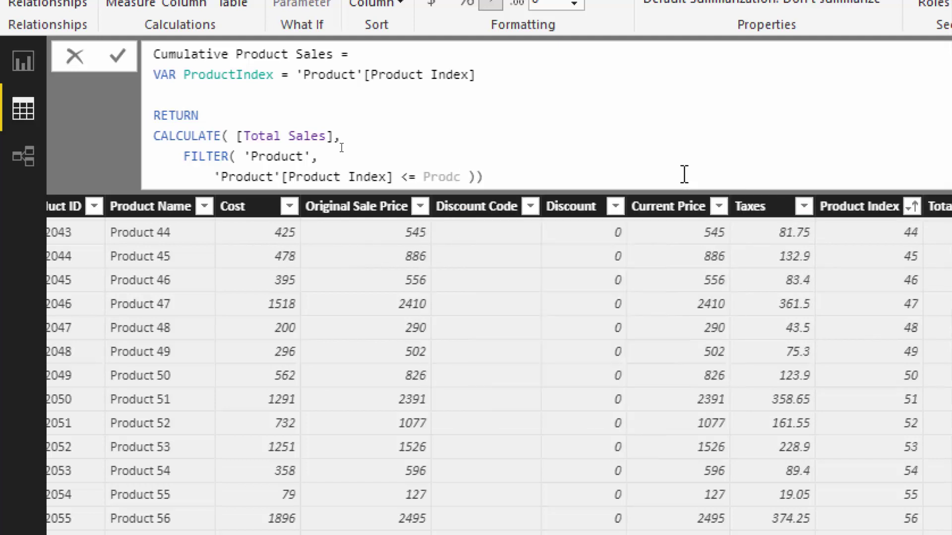
{"action": "key", "text": "BackSpace"}
{"action": "type", "text": "uc"}
{"action": "key", "text": "Down"}
{"action": "key", "text": "Down"}
{"action": "key", "text": "Down"}
{"action": "key", "text": "Down"}
{"action": "key", "text": "Down"}
{"action": "key", "text": "Down"}
{"action": "key", "text": "Down"}
{"action": "key", "text": "Down"}
{"action": "key", "text": "Down"}
{"action": "key", "text": "Down"}
{"action": "key", "text": "Down"}
{"action": "key", "text": "Down"}
{"action": "key", "text": "Down"}
{"action": "key", "text": "Down"}
{"action": "key", "text": "Down"}
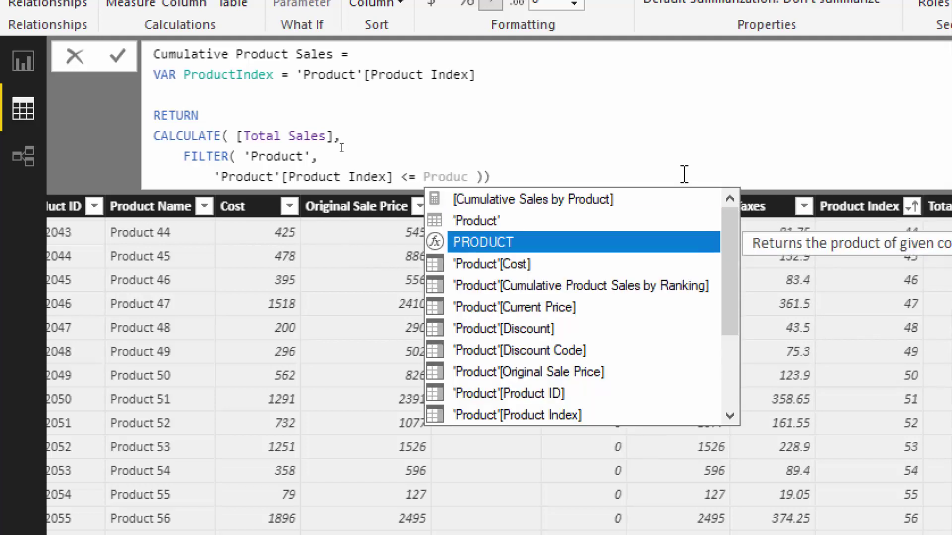
{"action": "key", "text": "Up"}
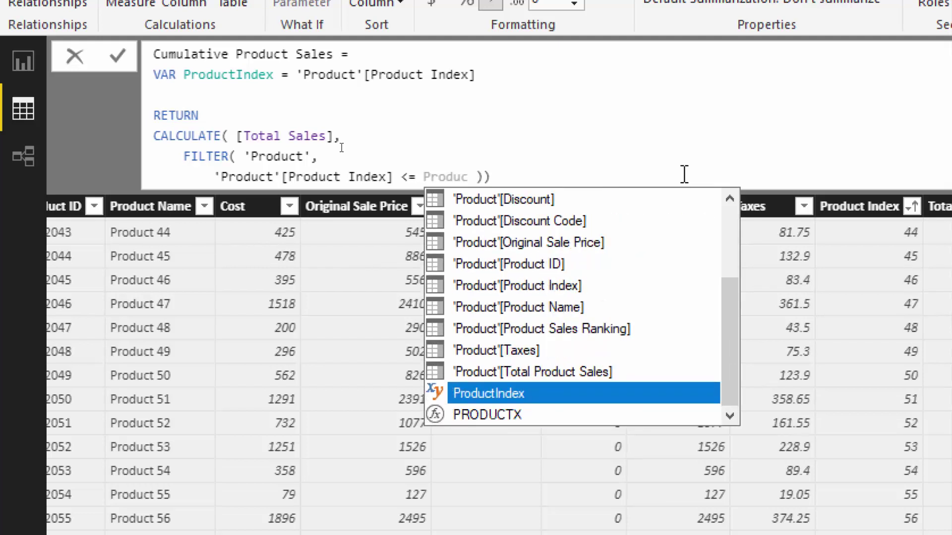
{"action": "key", "text": "Tab"}
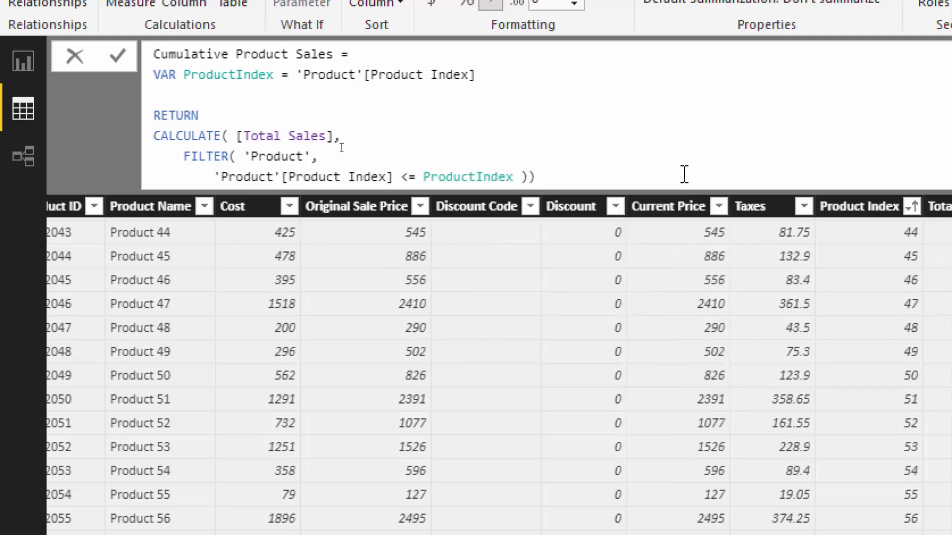
{"action": "left_click", "coordinate": [684, 173]}
{"action": "key", "text": "Return"}
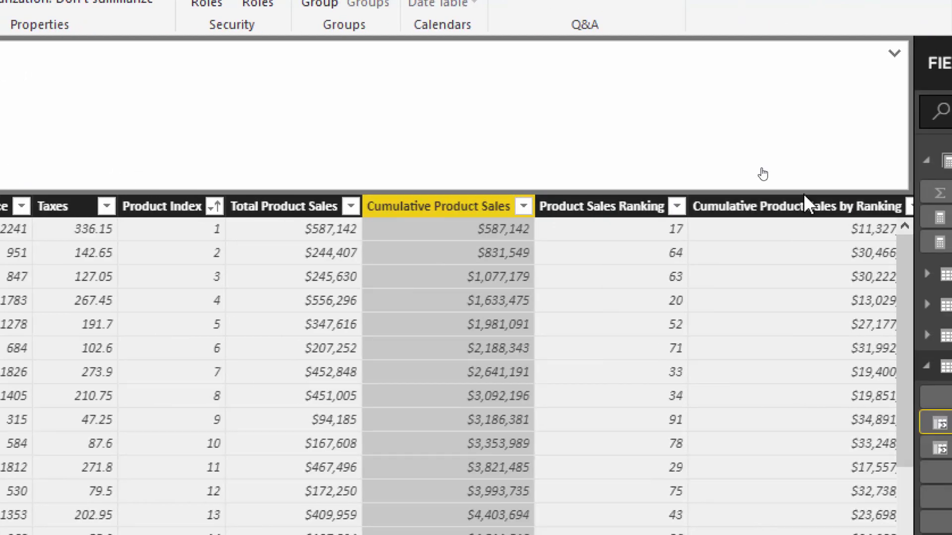
- Add a variable declaration named ProductSalesRanking on a new line above CALCULATE in the Cumulative Product Sales by Ranking formula
{"action": "left_click", "coordinate": [796, 211]}
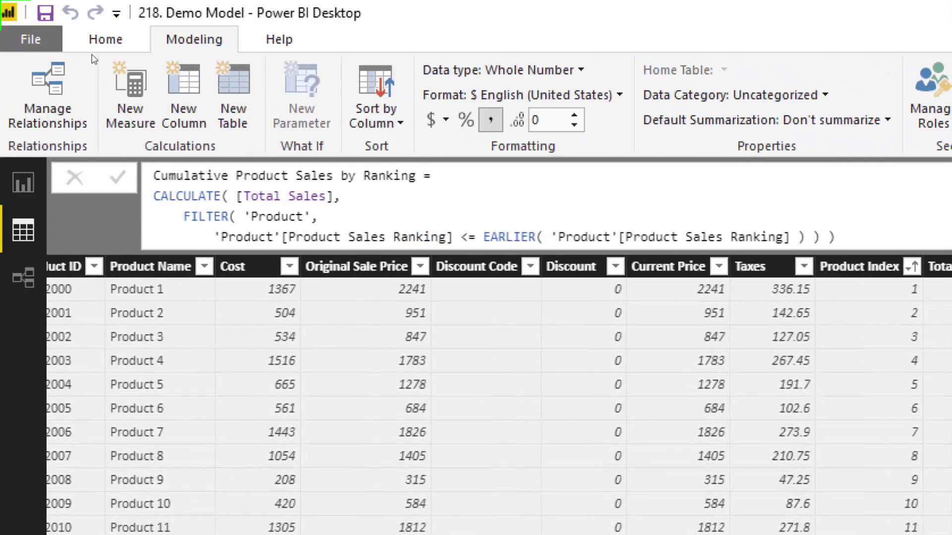
{"action": "left_click", "coordinate": [451, 177]}
{"action": "key", "text": "shift+Return"}
{"action": "type", "text": "VAR"}
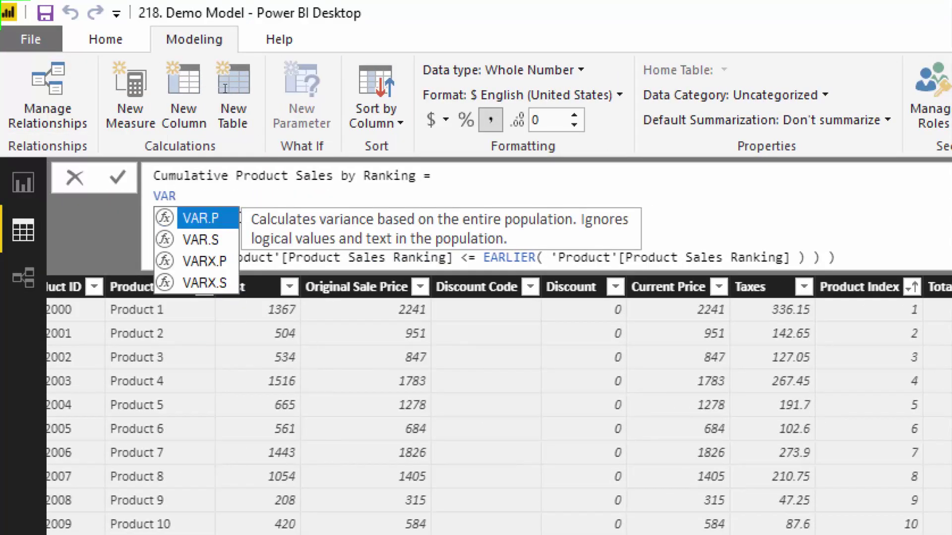
{"action": "type", "text": " Product"}
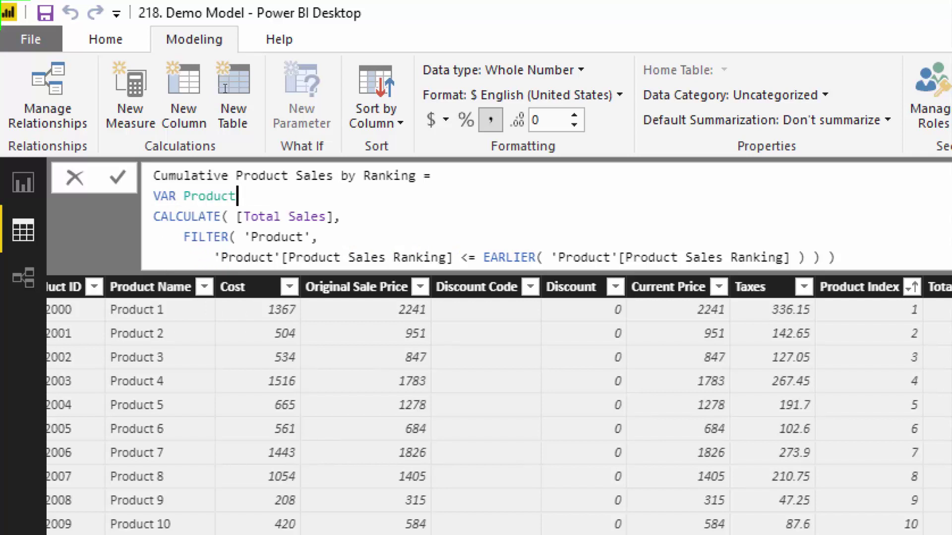
{"action": "type", "text": "SalesRan"}
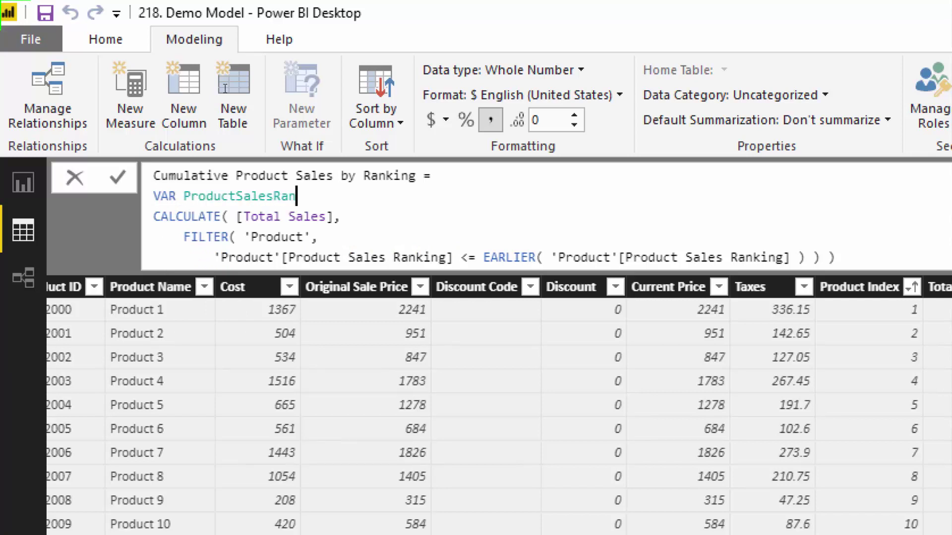
{"action": "type", "text": "king = Produ"}
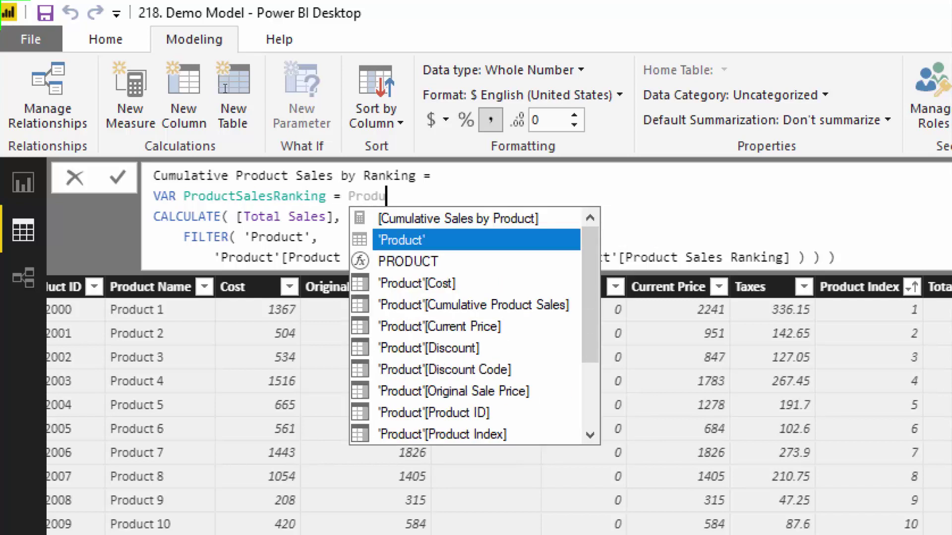
- Assign the 'Product'[Product Sales Ranking] column to the ProductSalesRanking variable
{"action": "type", "text": "c"}
{"action": "key", "text": "Down"}
{"action": "key", "text": "Down"}
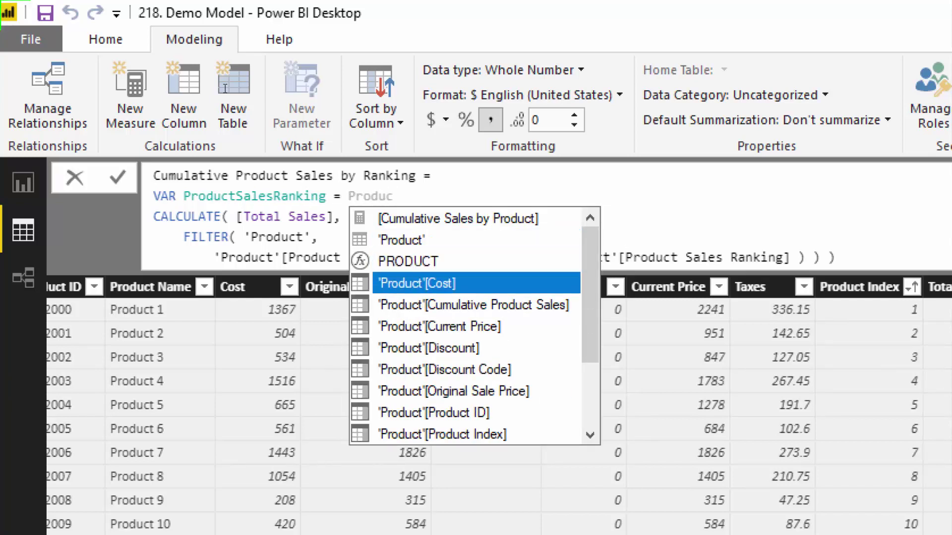
{"action": "key", "text": "Down"}
{"action": "key", "text": "Down"}
{"action": "key", "text": "Down"}
{"action": "key", "text": "Down"}
{"action": "key", "text": "Down"}
{"action": "key", "text": "Down"}
{"action": "key", "text": "Down"}
{"action": "key", "text": "Down"}
{"action": "key", "text": "Down"}
{"action": "key", "text": "Down"}
{"action": "key", "text": "Down"}
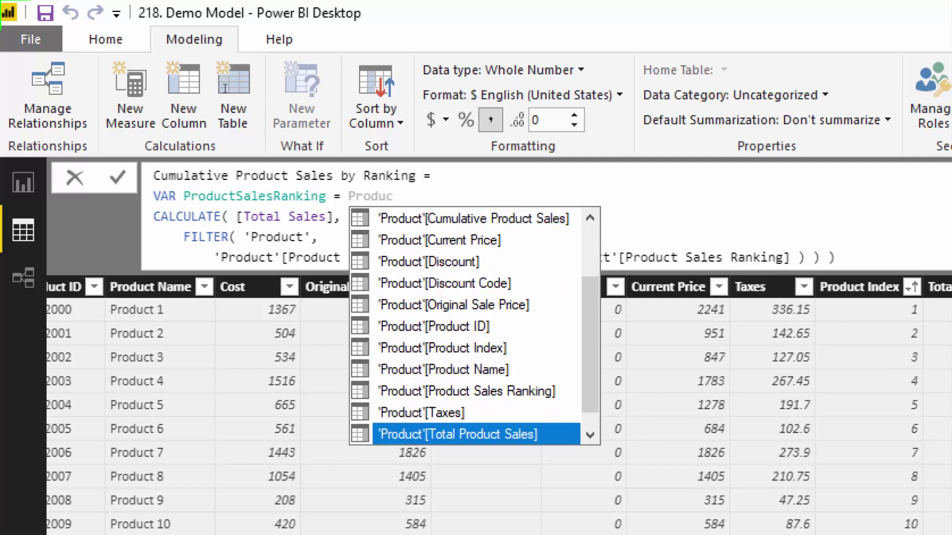
{"action": "key", "text": "Up"}
{"action": "key", "text": "Up"}
{"action": "key", "text": "Tab"}
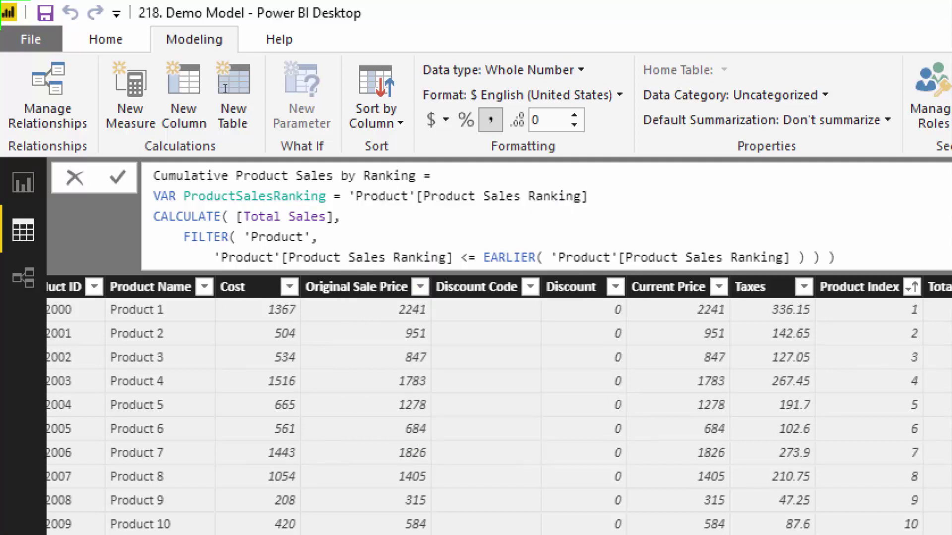
- Insert a RETURN line above CALCULATE in the ranking formula, leaving a blank line after the variable declaration
{"action": "key", "text": "shift+Return"}
{"action": "key", "text": "shift+Return"}
{"action": "type", "text": "RETURN"}
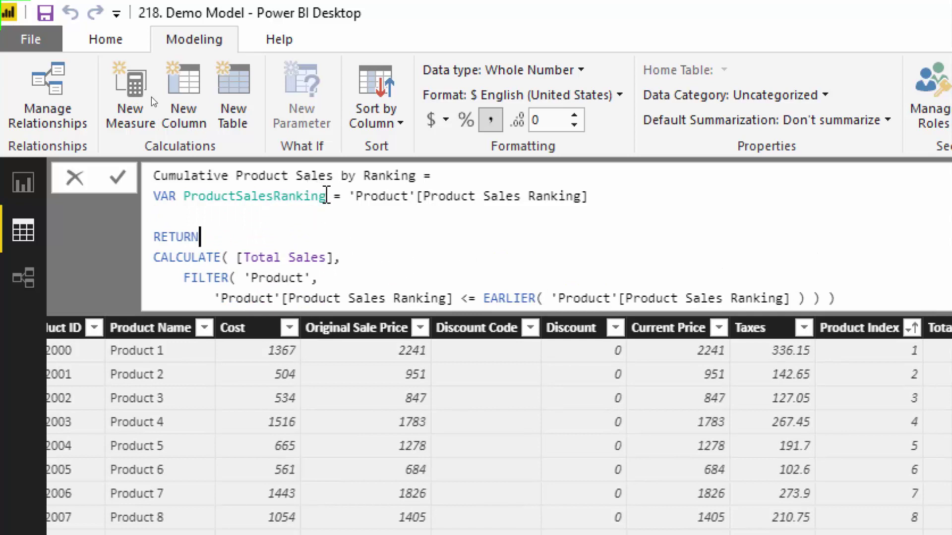
- Replace the EARLIER expression in the Cumulative Product Sales by Ranking filter with the ProductSalesRanking variable and commit the formula
{"action": "left_click_drag", "start_coordinate": [327, 196], "coordinate": [177, 196]}
{"action": "key", "text": "ctrl+c"}
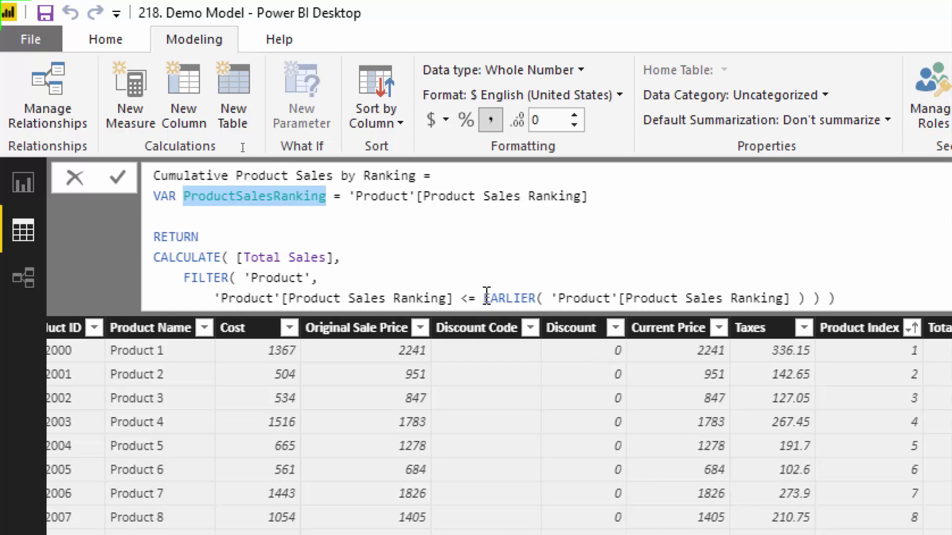
{"action": "left_click_drag", "start_coordinate": [485, 297], "coordinate": [808, 293]}
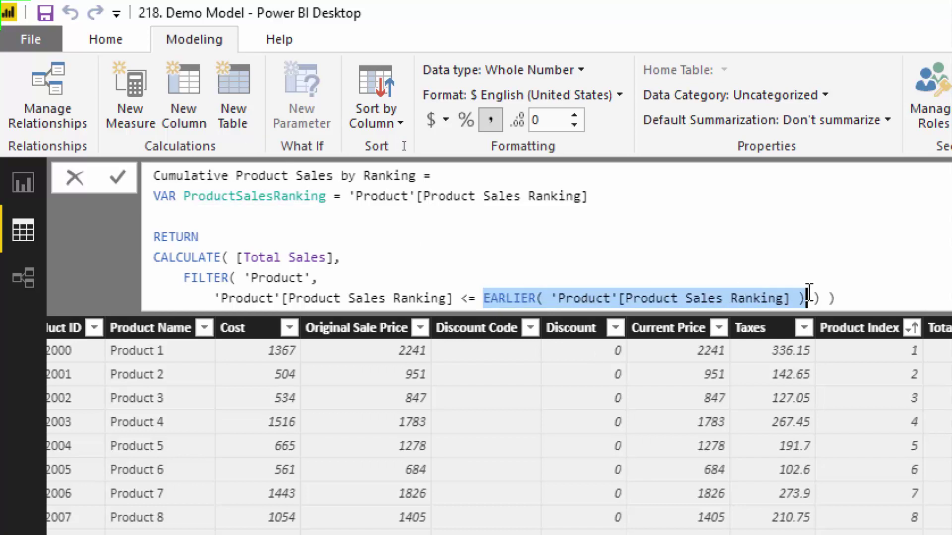
{"action": "key", "text": "ctrl+v"}
{"action": "left_click", "coordinate": [695, 295]}
{"action": "key", "text": "Return"}
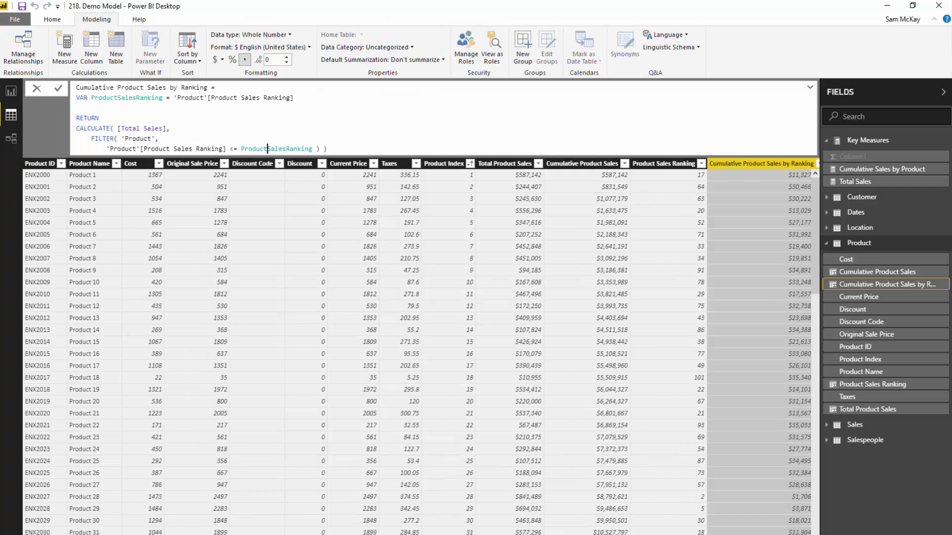
- Sort the Product table by Product Sales Ranking in ascending order and select the Cumulative Product Sales by Ranking column
{"action": "left_click", "coordinate": [658, 164]}
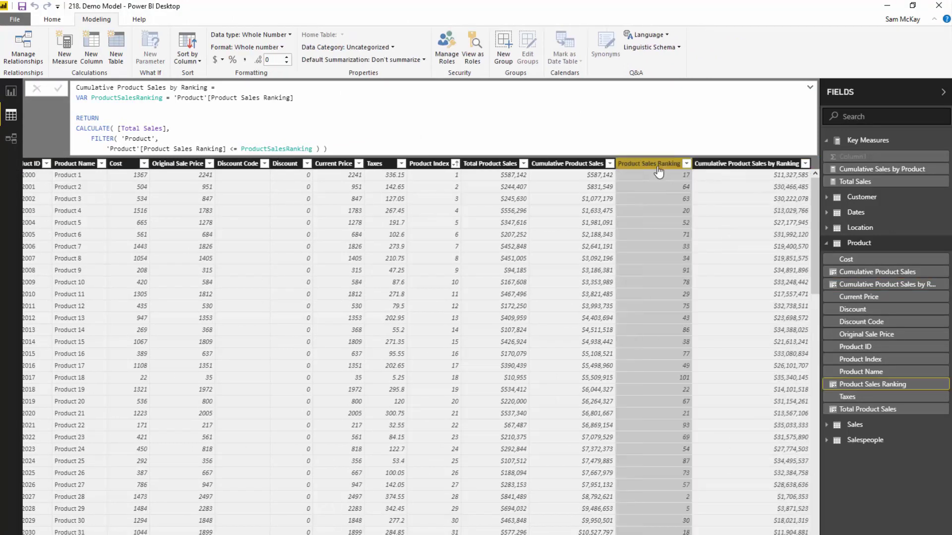
{"action": "right_click", "coordinate": [662, 119]}
{"action": "left_click", "coordinate": [689, 124]}
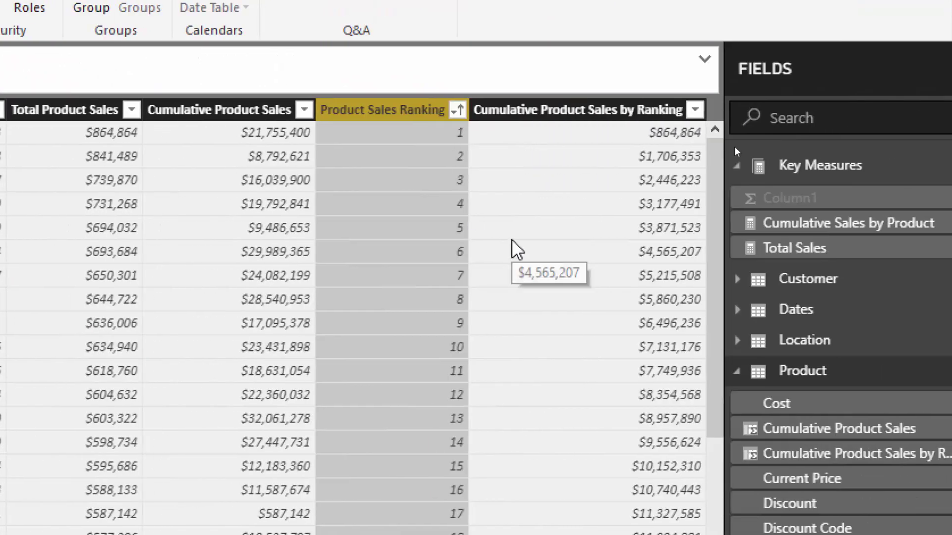
{"action": "left_click", "coordinate": [578, 114]}
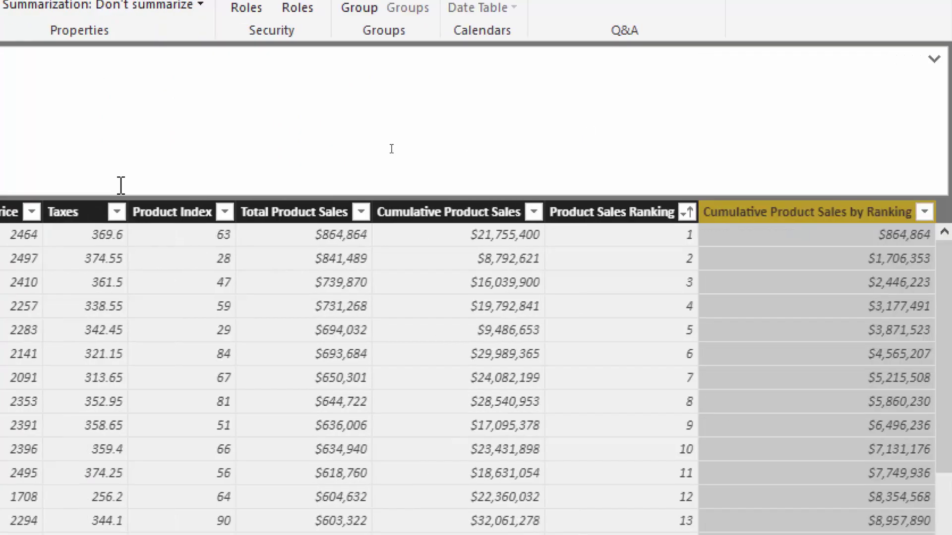